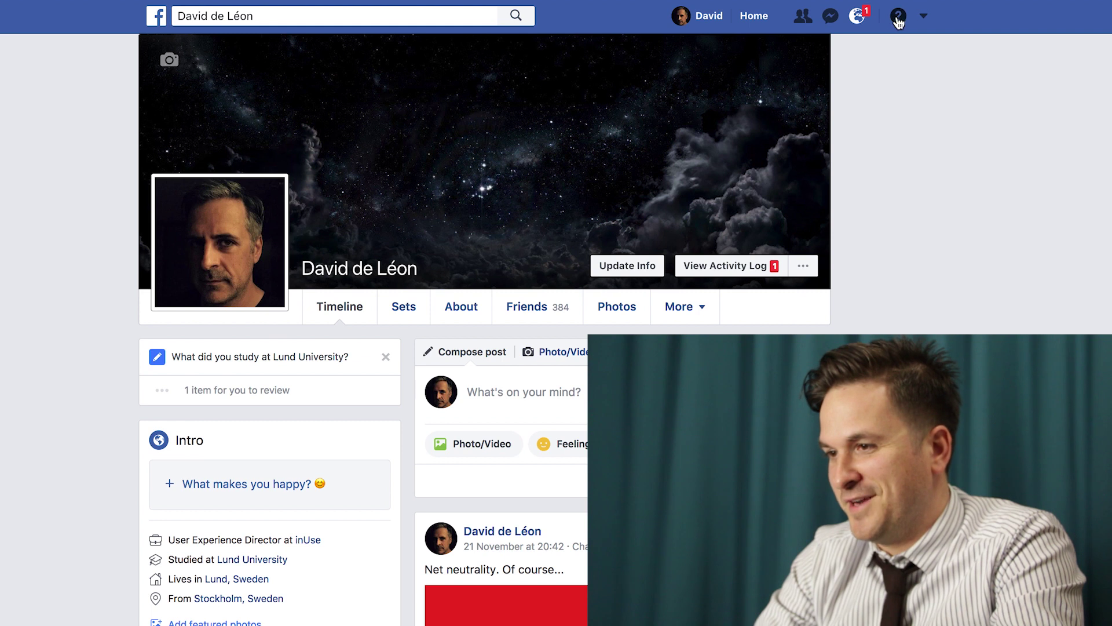
- Open your own profile Timeline from your name in the top bar
click(713, 22)
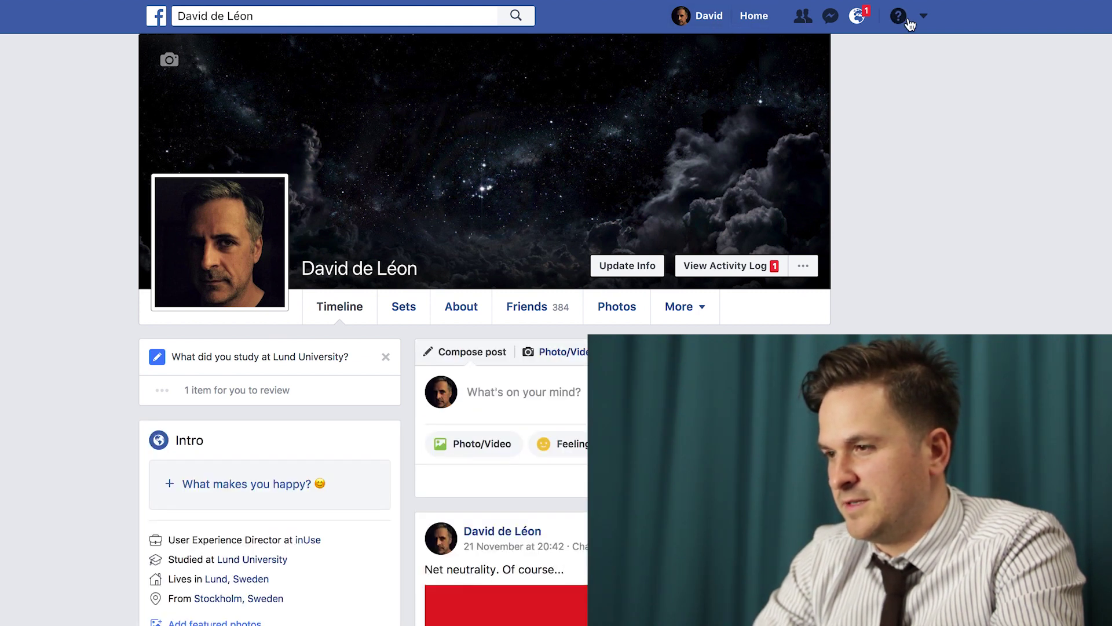
- Change who can send you friend requests from Everyone to Friends of friends
click(802, 18)
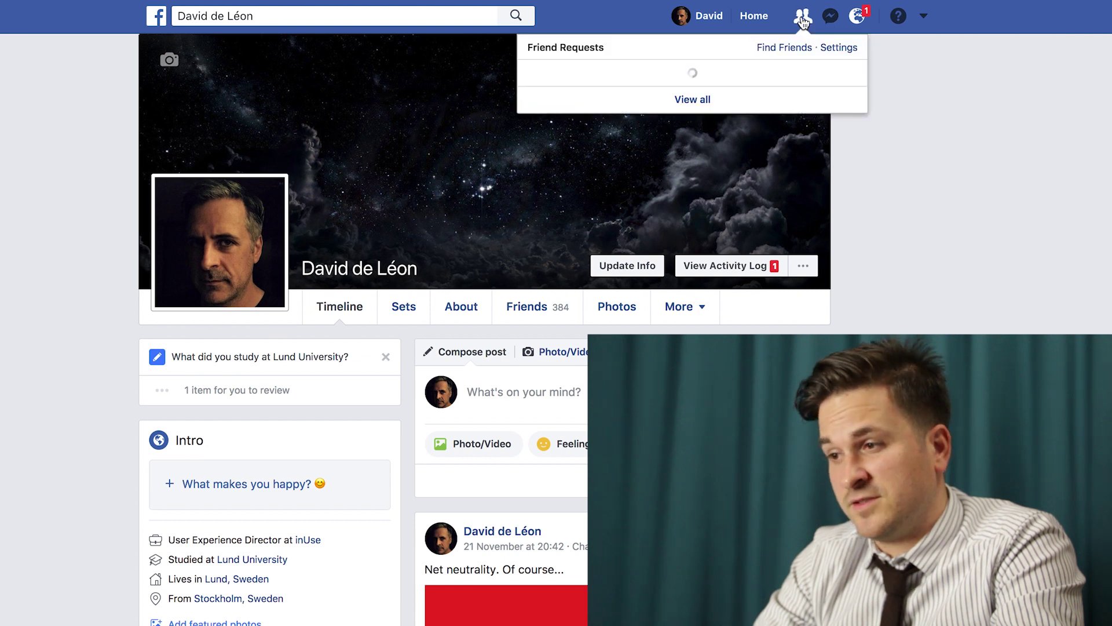
click(829, 51)
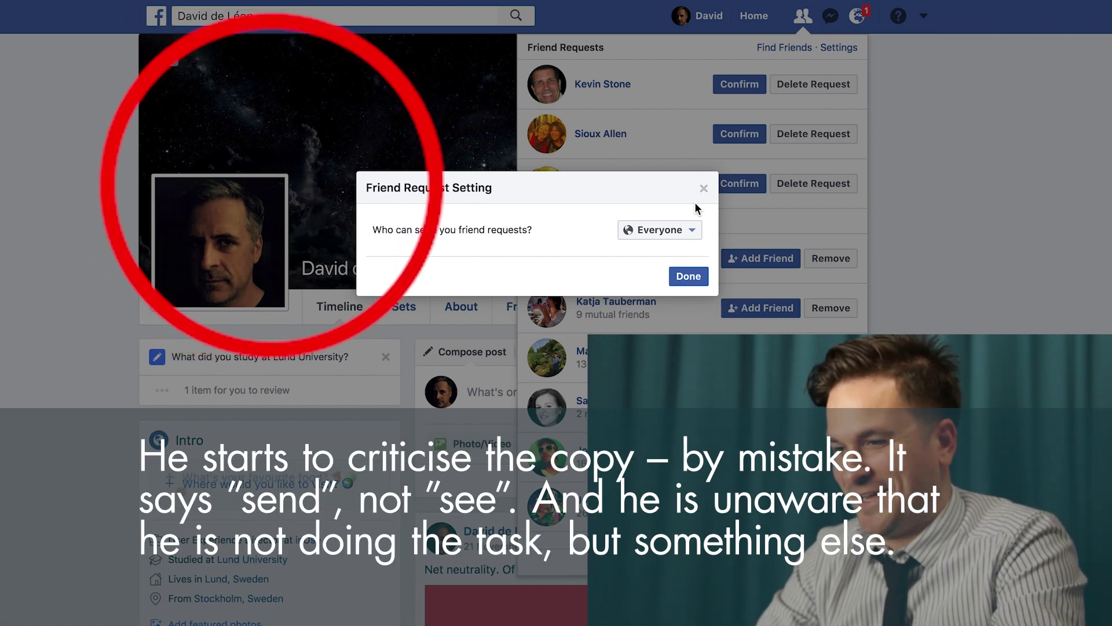
click(681, 230)
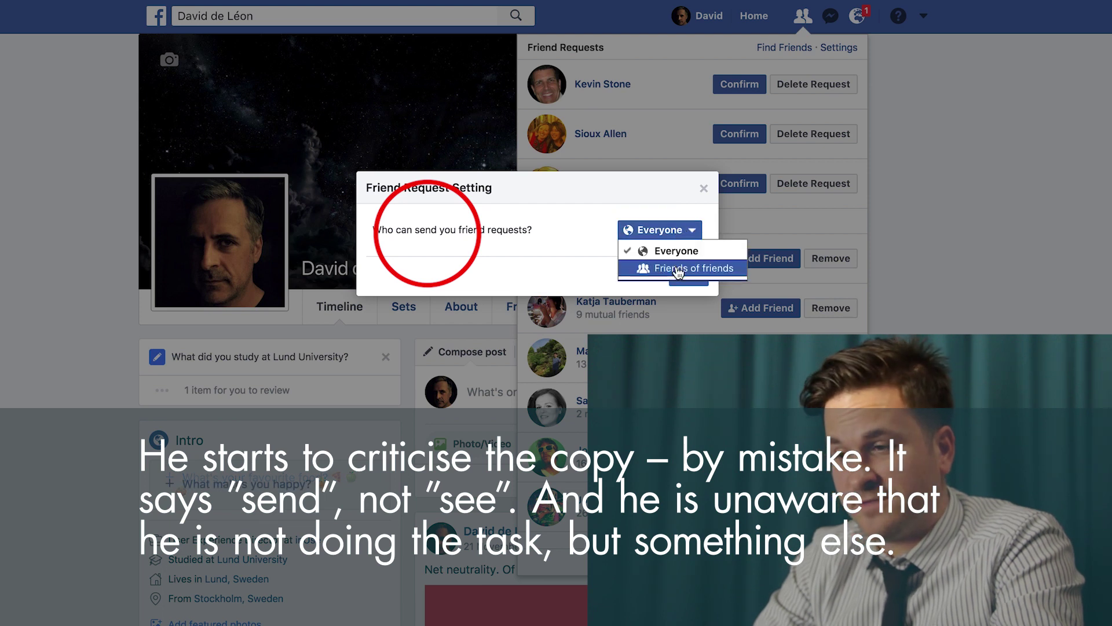
click(678, 268)
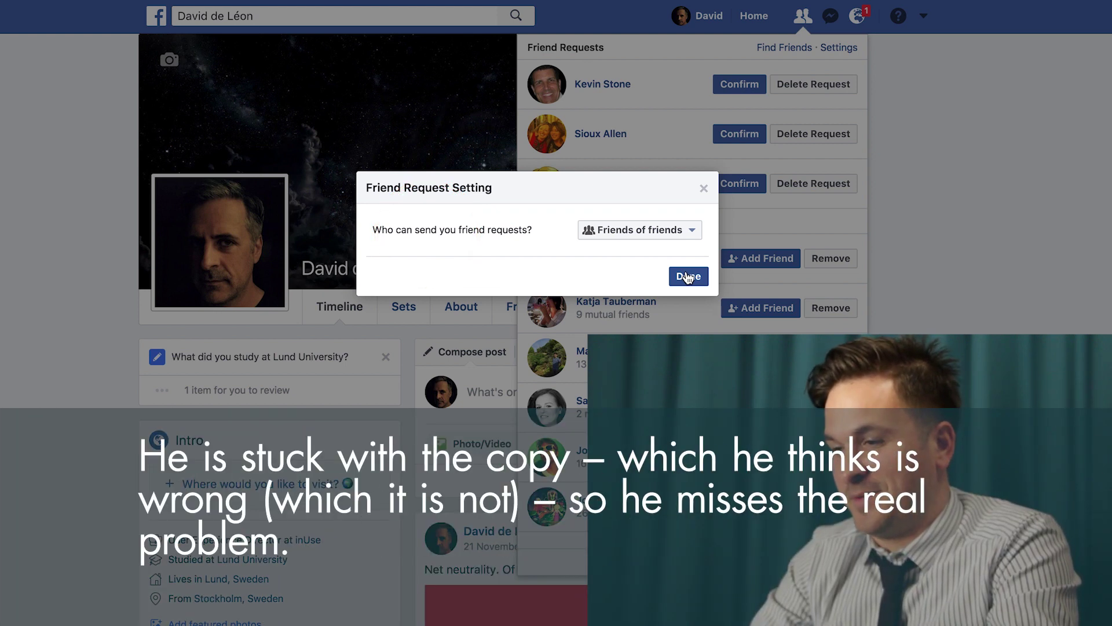
click(687, 276)
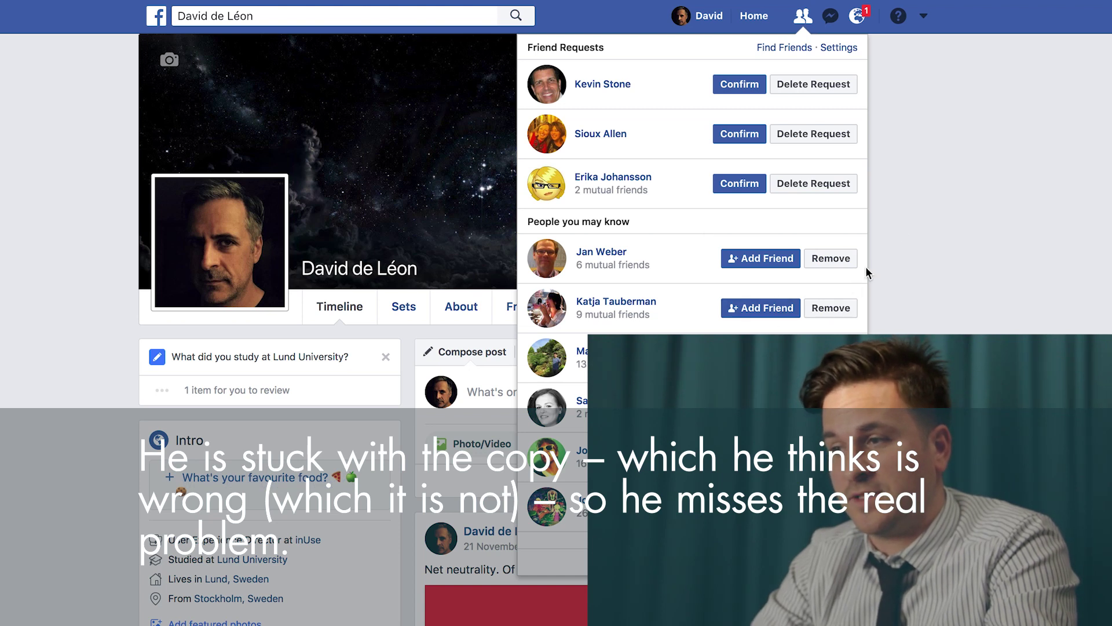
click(899, 226)
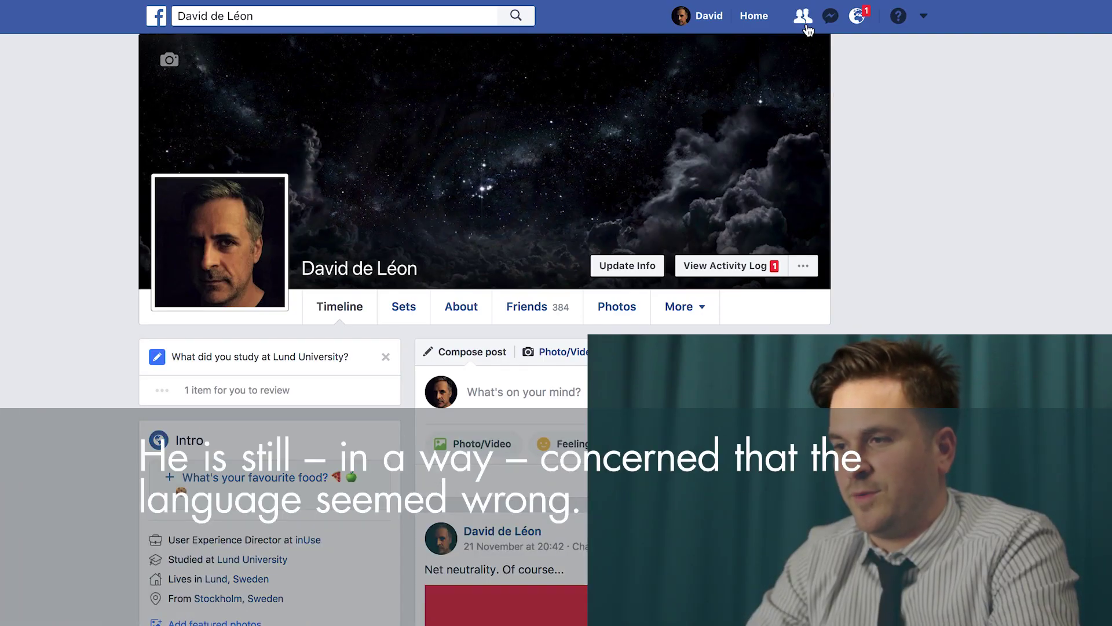
- Recheck the friend request settings, keep Friends of friends, and close the requests list
click(807, 27)
click(834, 48)
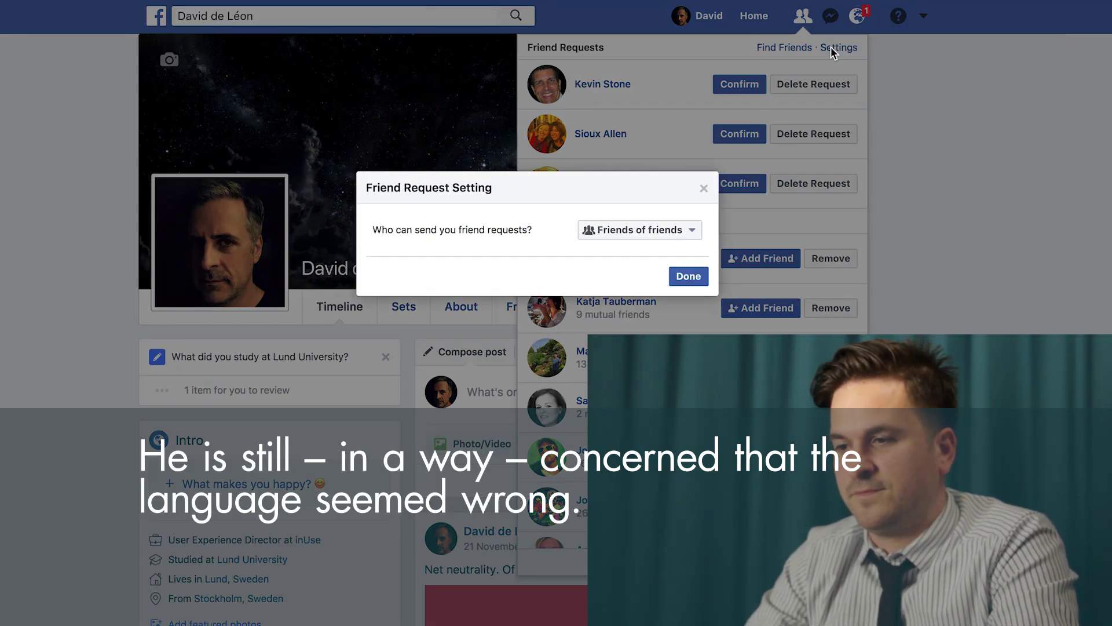
click(696, 276)
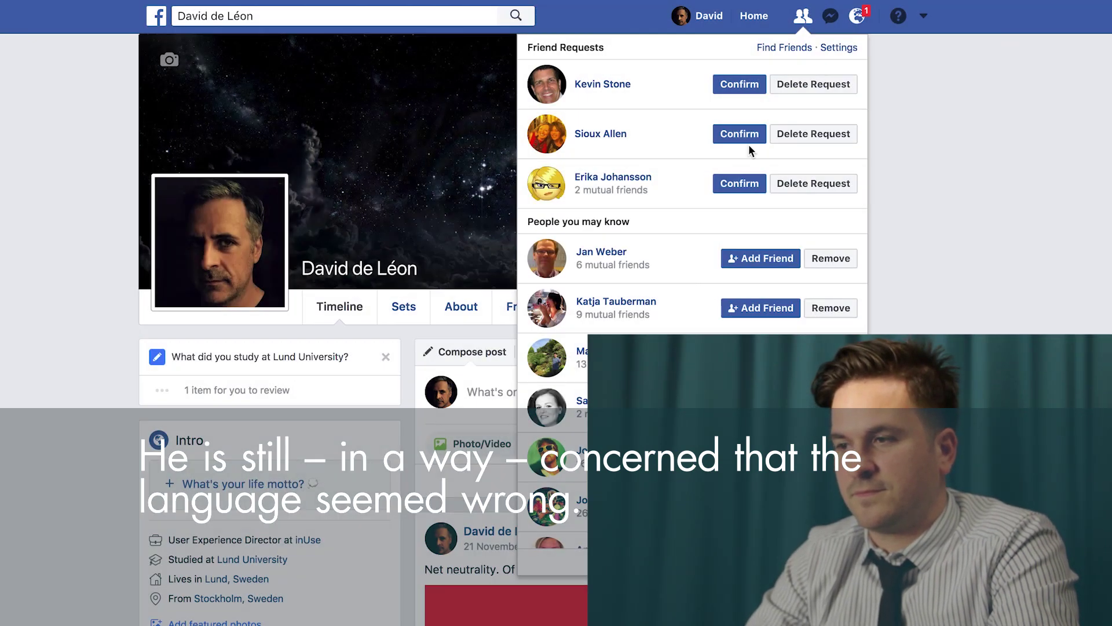
click(802, 17)
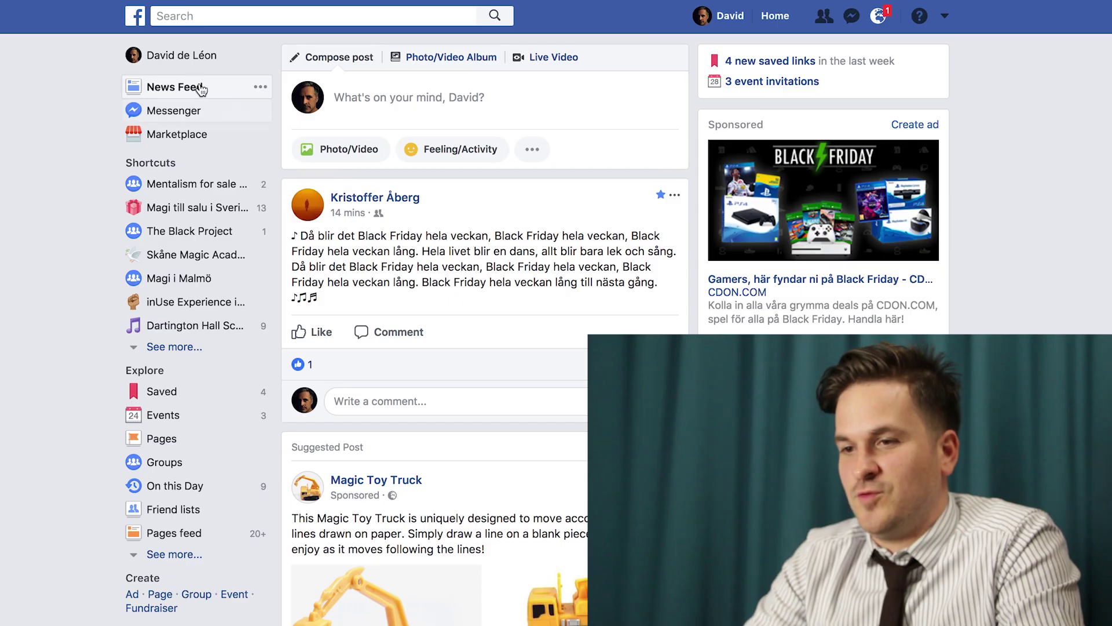
- Go to your profile and open its Friends tab listing all 384 friends
click(181, 56)
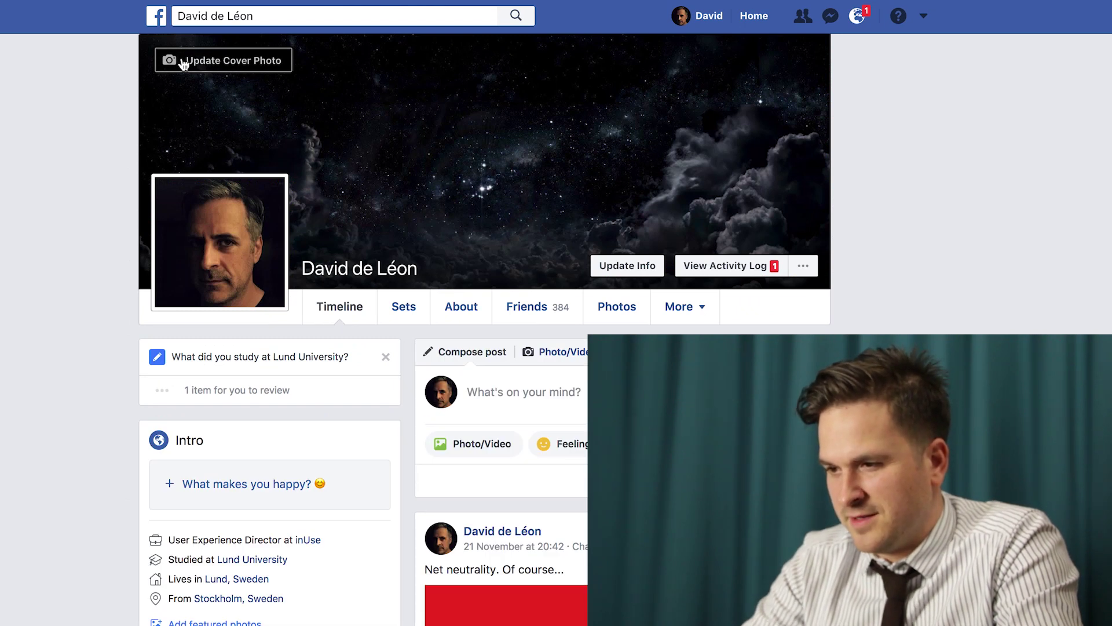
click(510, 301)
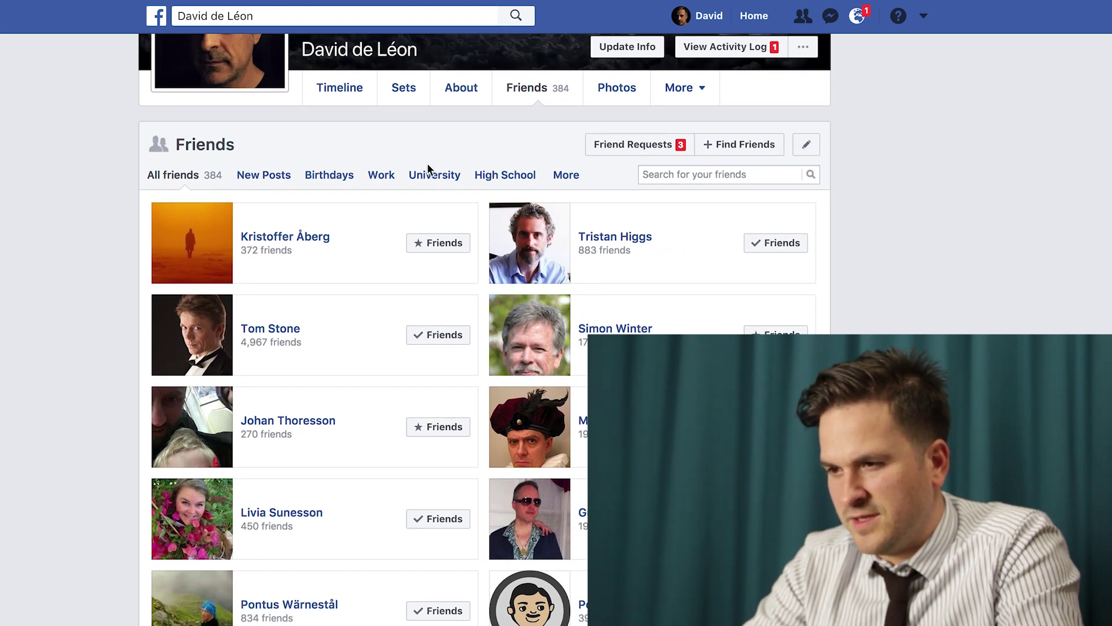
click(563, 177)
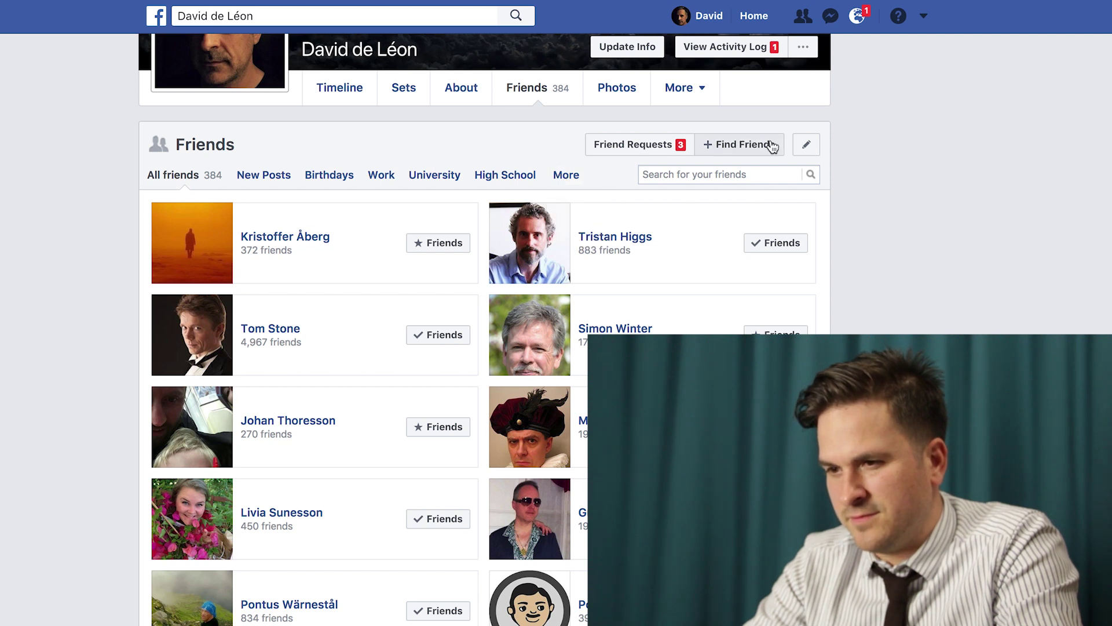
click(807, 145)
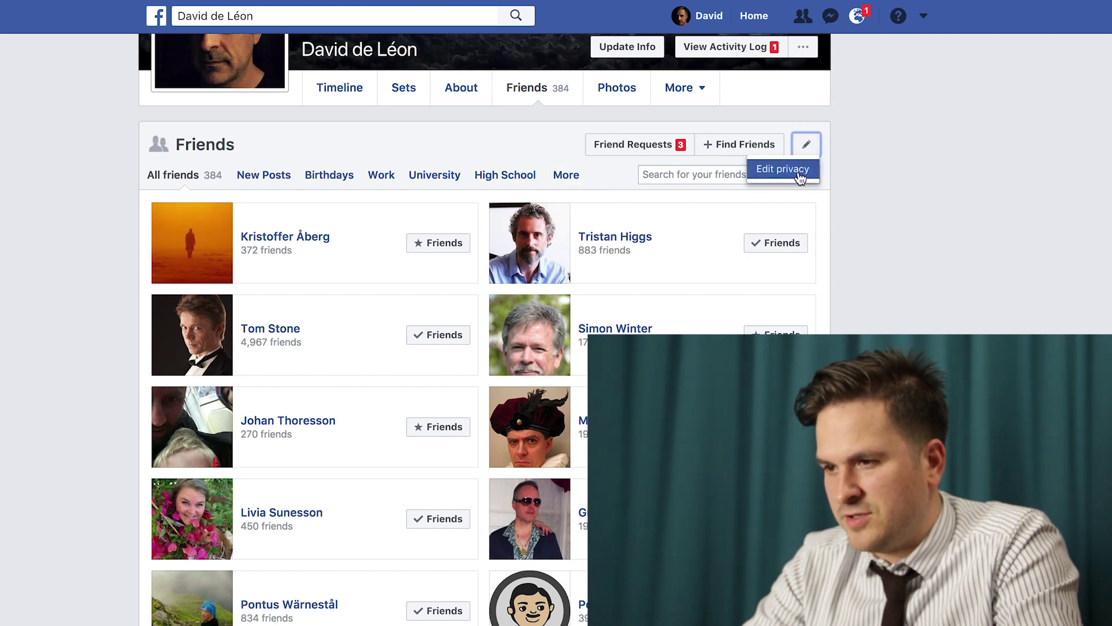
click(576, 146)
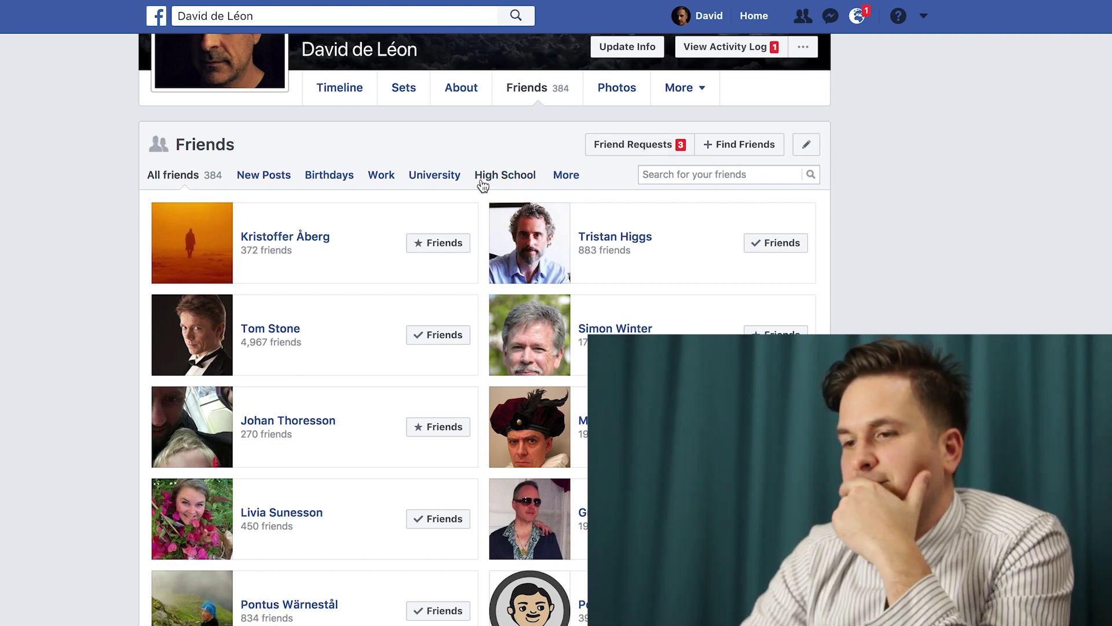
scroll(484, 180, up, 1)
scroll(482, 186, down, 1)
scroll(480, 180, up, 1)
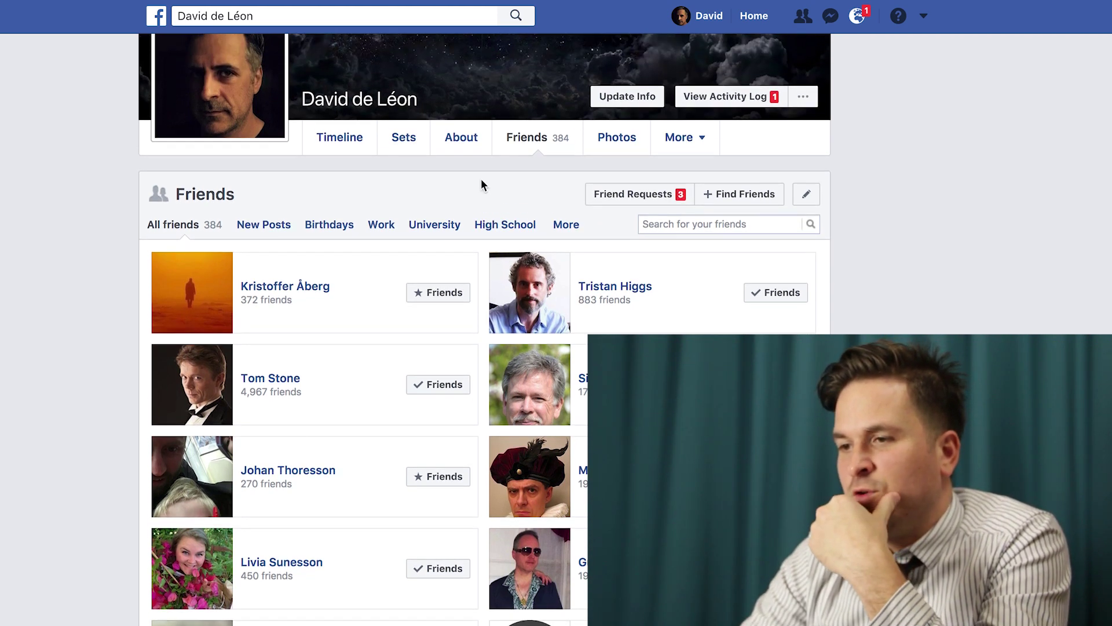
click(677, 139)
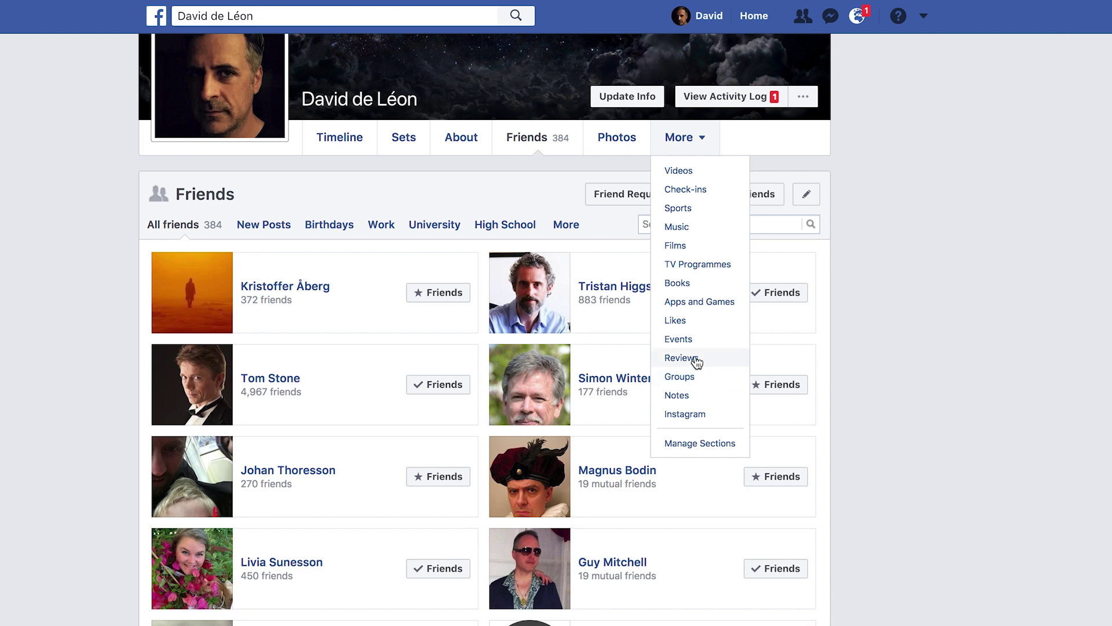
click(557, 229)
scroll(556, 233, down, 20)
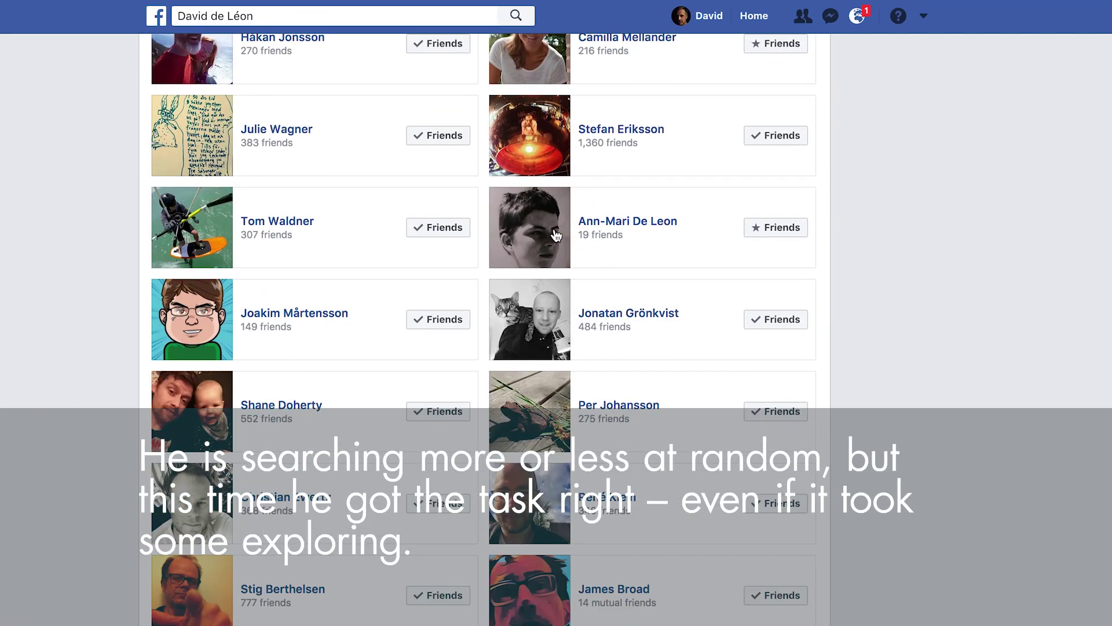
scroll(556, 235, up, 20)
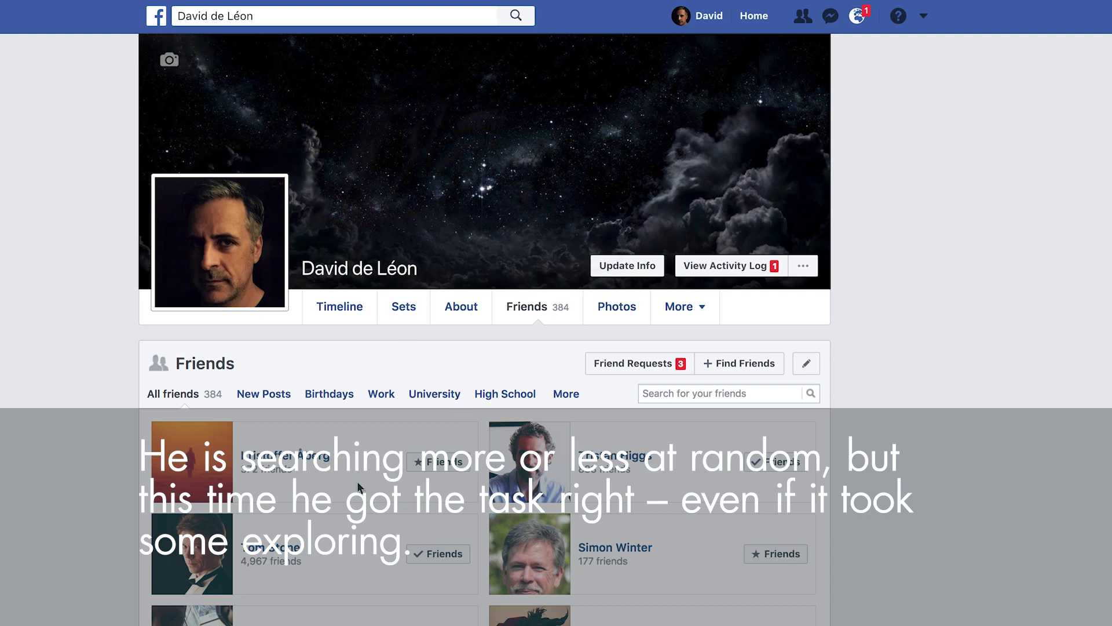
click(511, 241)
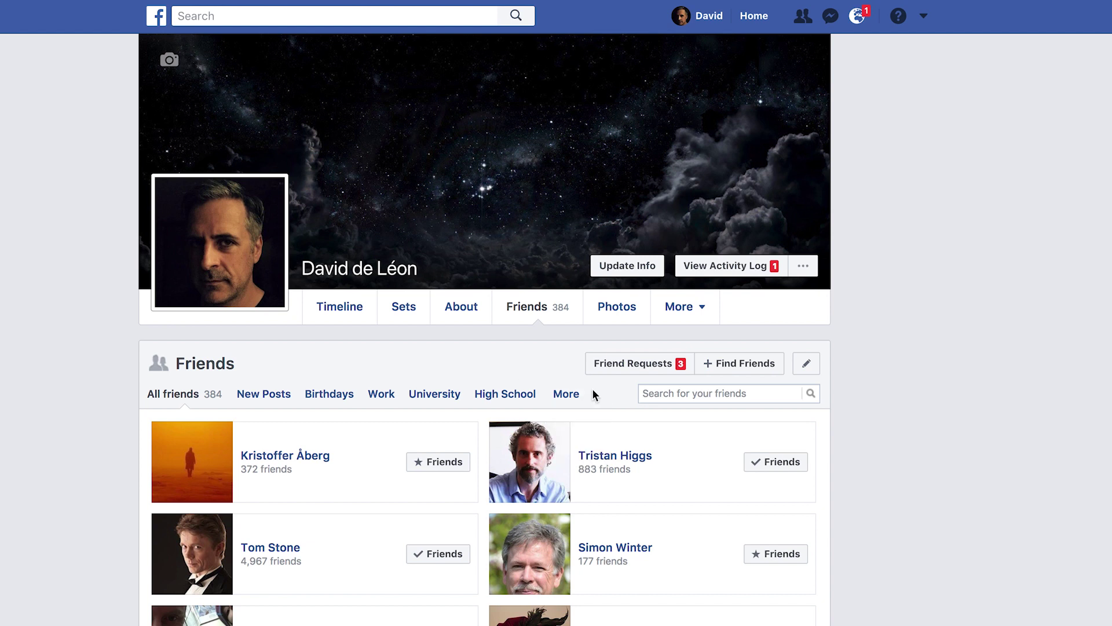
mouse_move(573, 395)
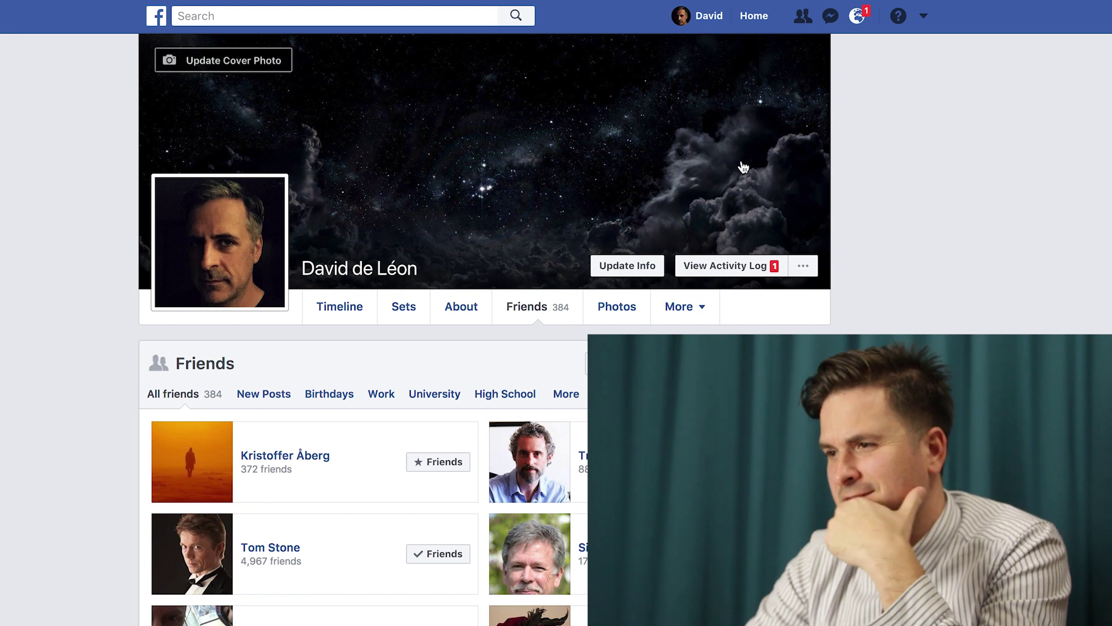
- Check the friends list privacy stays Friends only, then open the Friends · 384 page
click(703, 19)
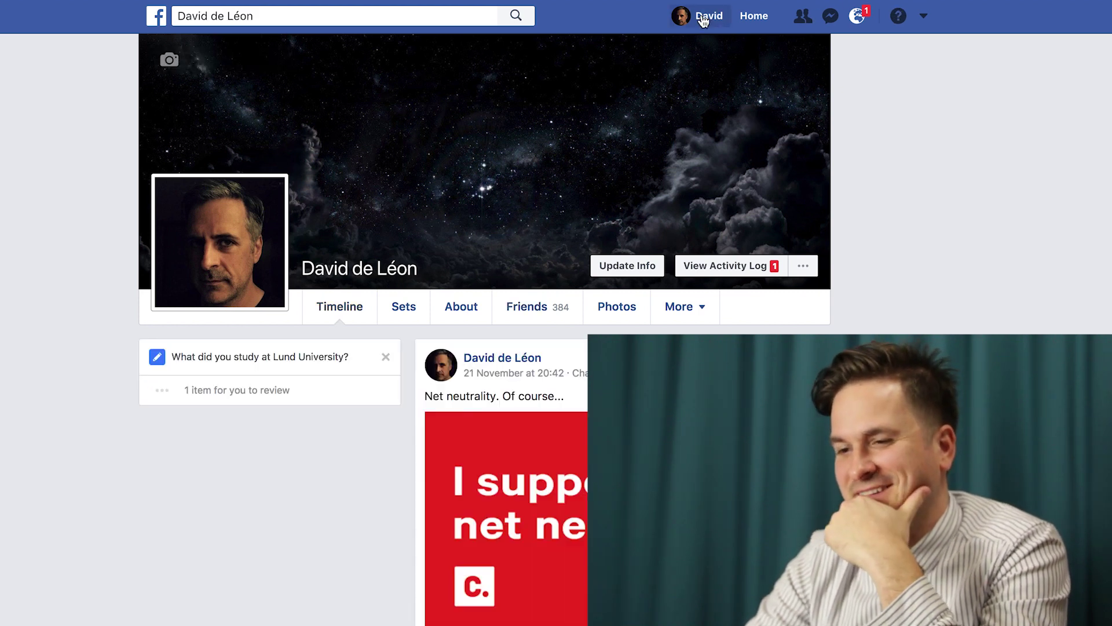
scroll(477, 323, down, 1)
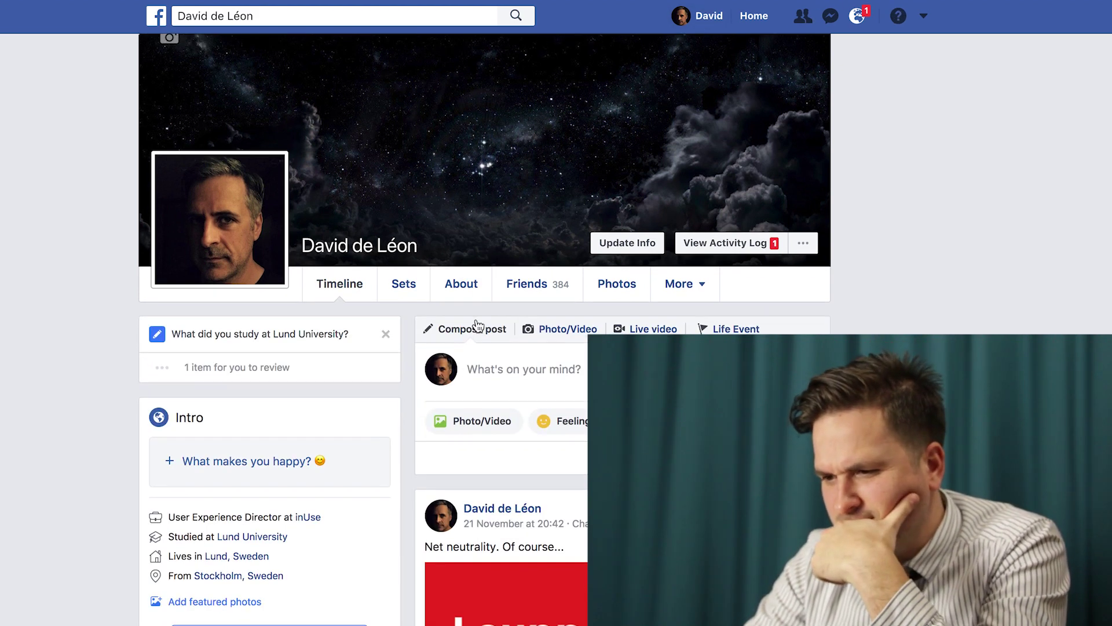
scroll(476, 325, down, 10)
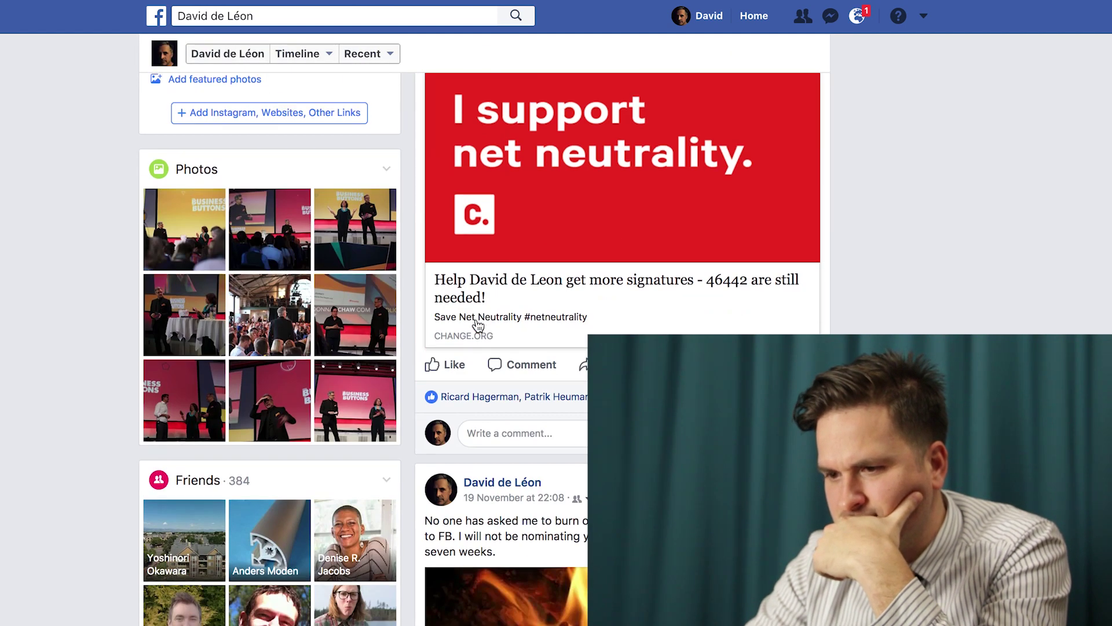
scroll(478, 326, down, 4)
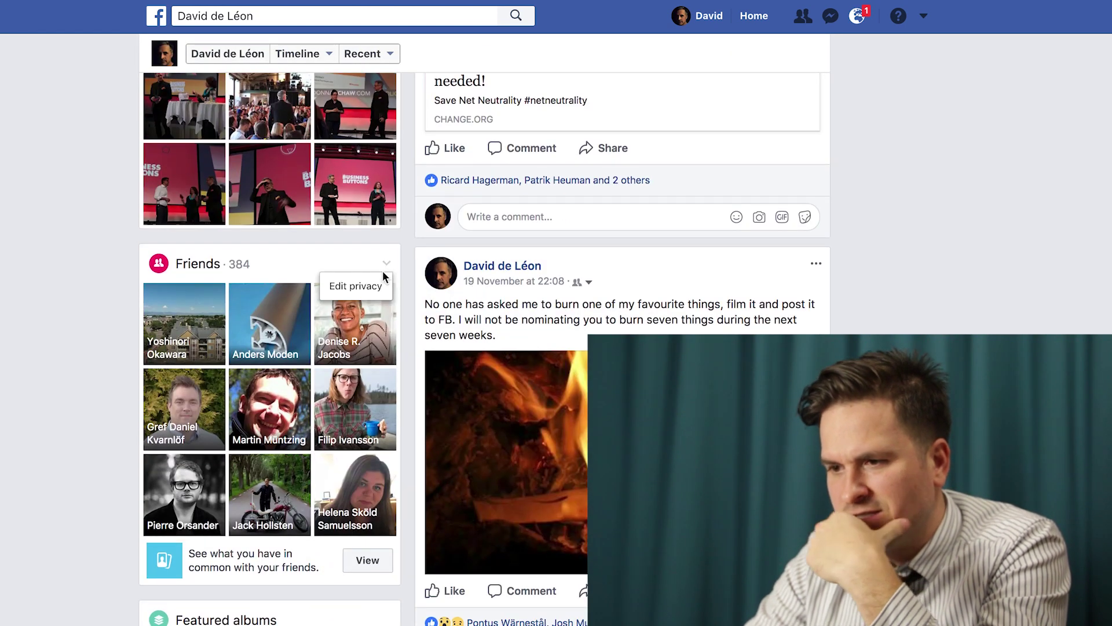
click(378, 293)
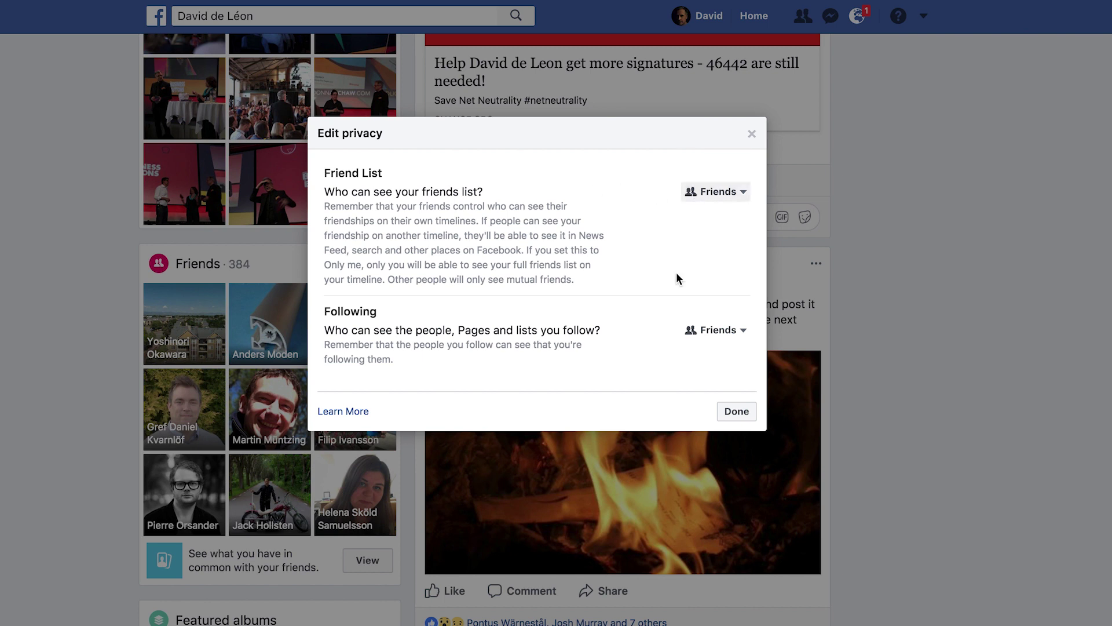
click(435, 492)
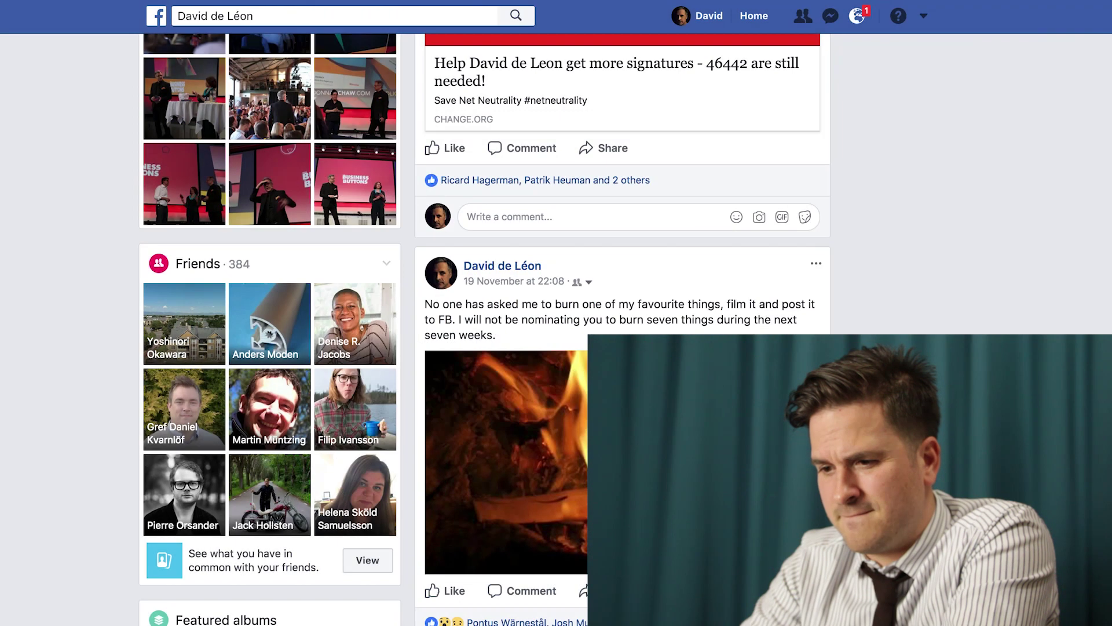
click(197, 263)
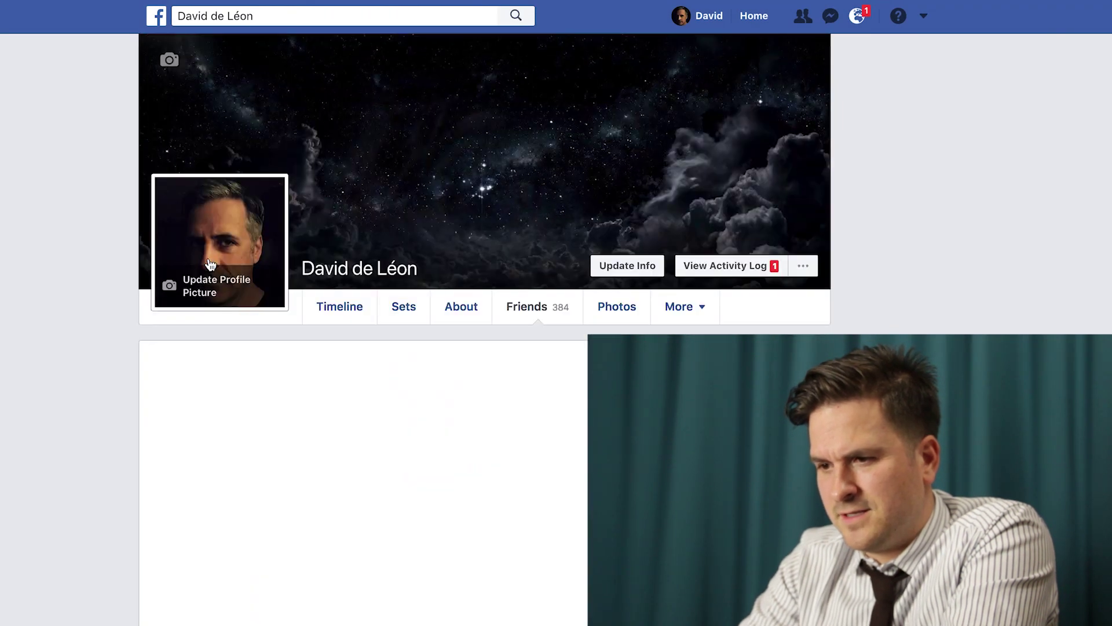
scroll(411, 382, down, 1)
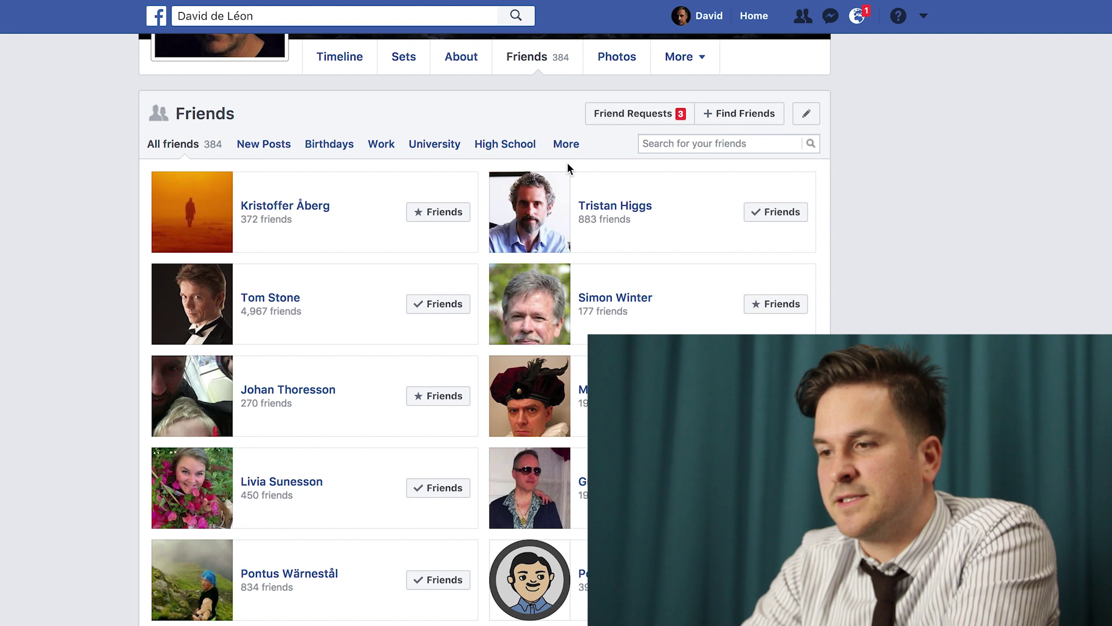
click(579, 152)
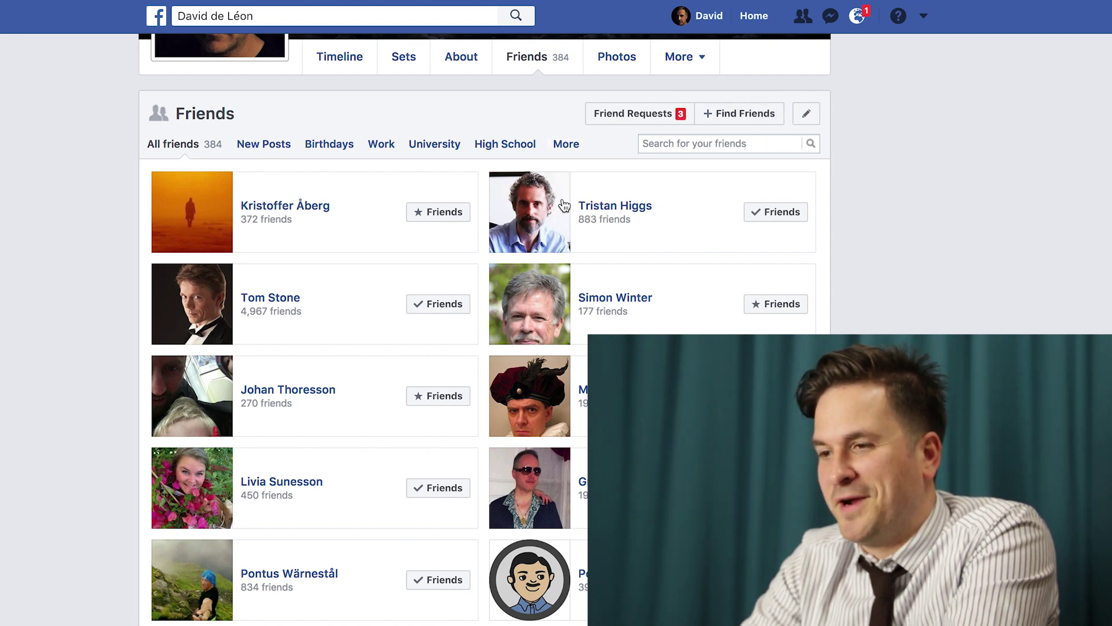
mouse_move(563, 205)
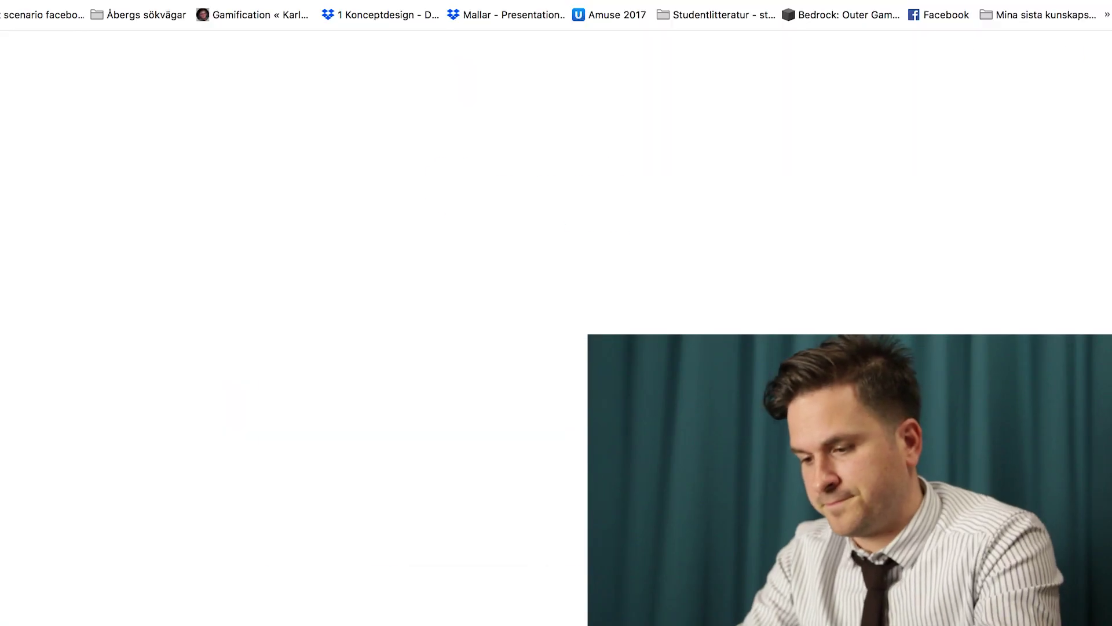
- Search 'create frineds list facebook' and open the Facebook Help Centre article on friend lists
text(how to)
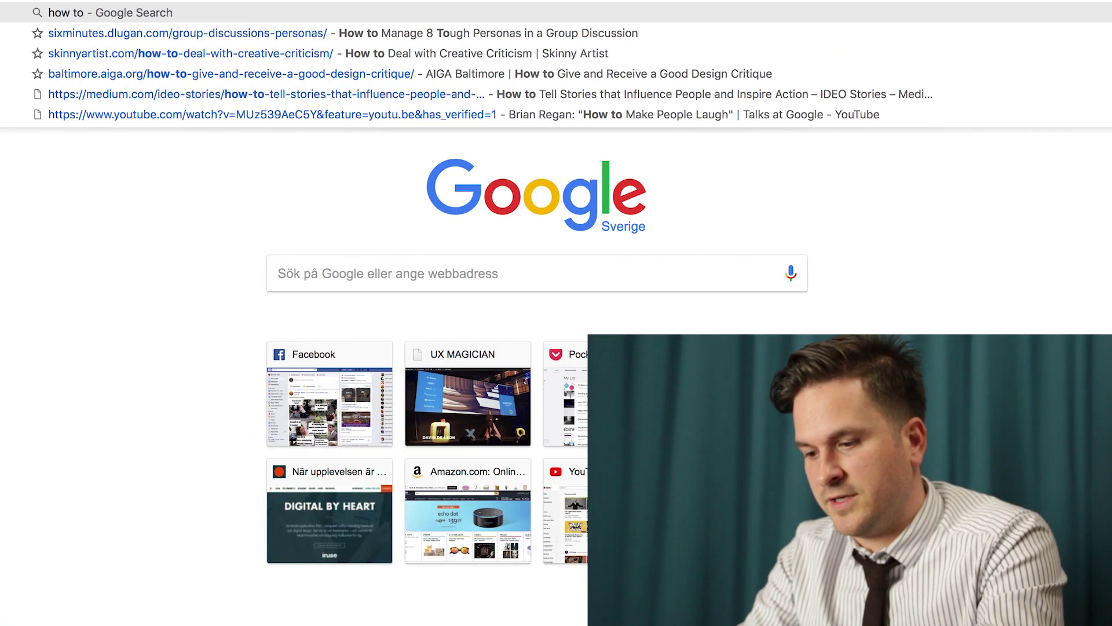
key(BackSpace)
key(BackSpace)
key(BackSpace)
text(cre)
key(BackSpace)
key(Escape)
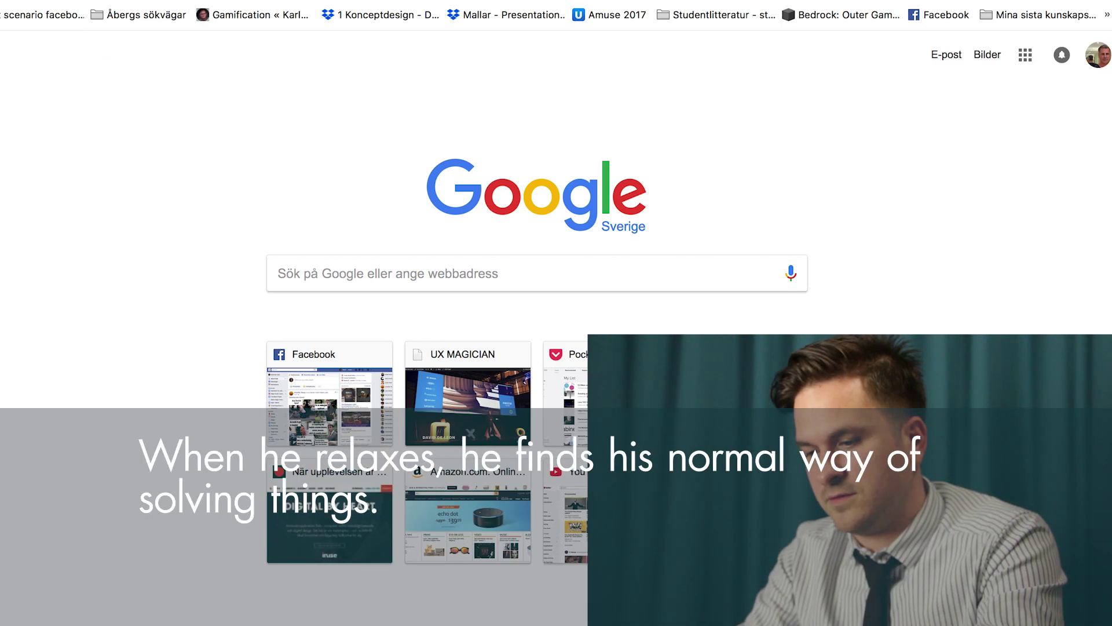
text(create frined s)
key(BackSpace)
key(BackSpace)
text(s list fav)
key(BackSpace)
text(cebook)
key(Return)
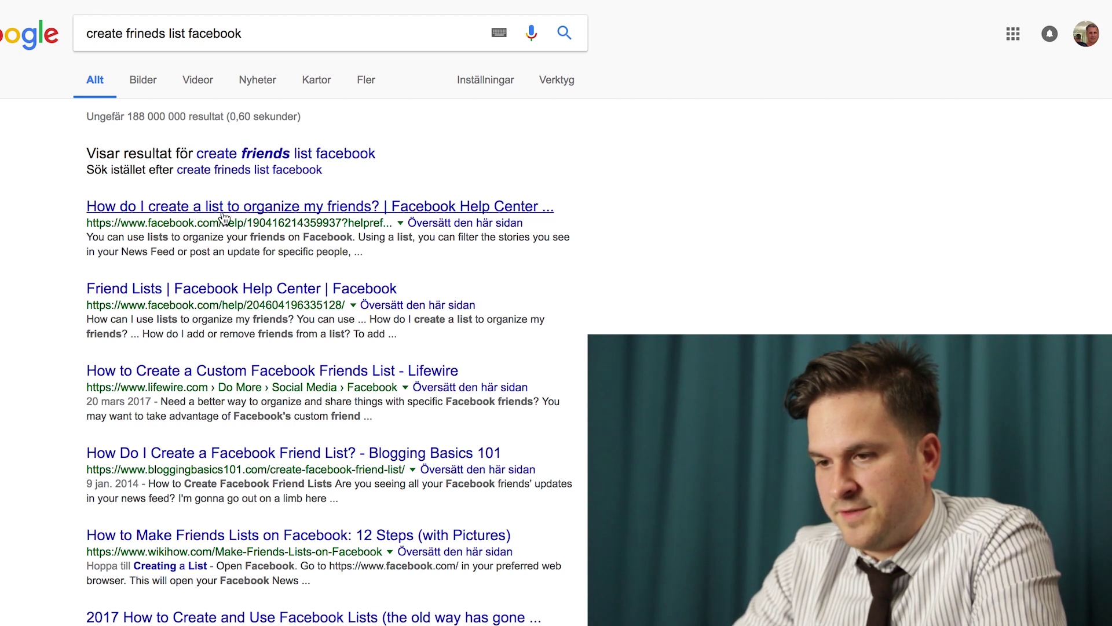
click(225, 219)
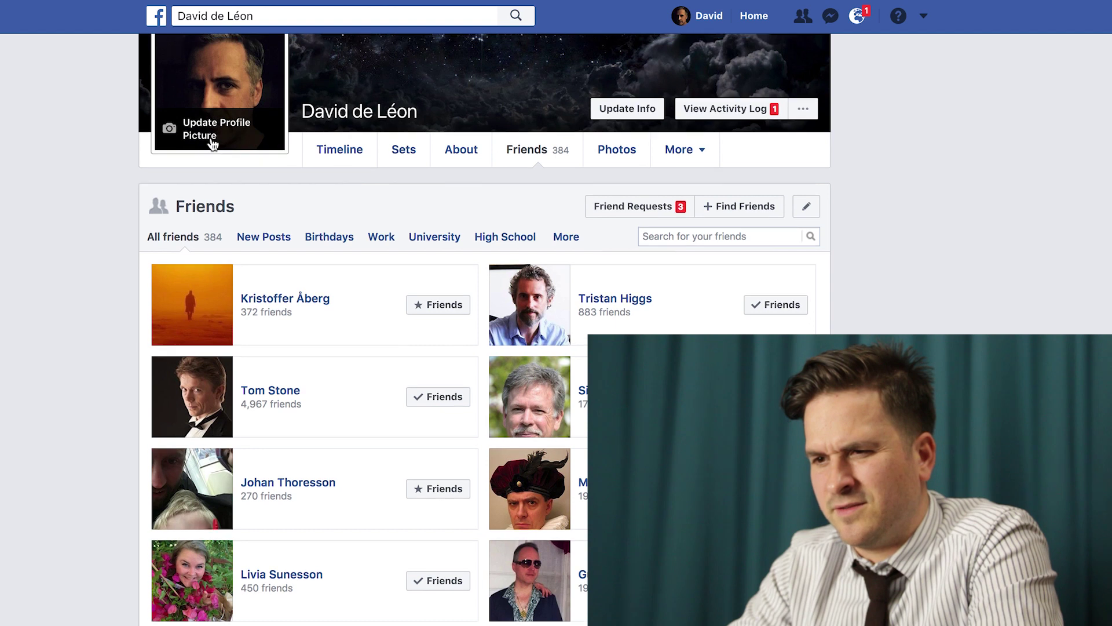
- Read the Help Centre steps for creating a friend list
scroll(174, 98, up, 3)
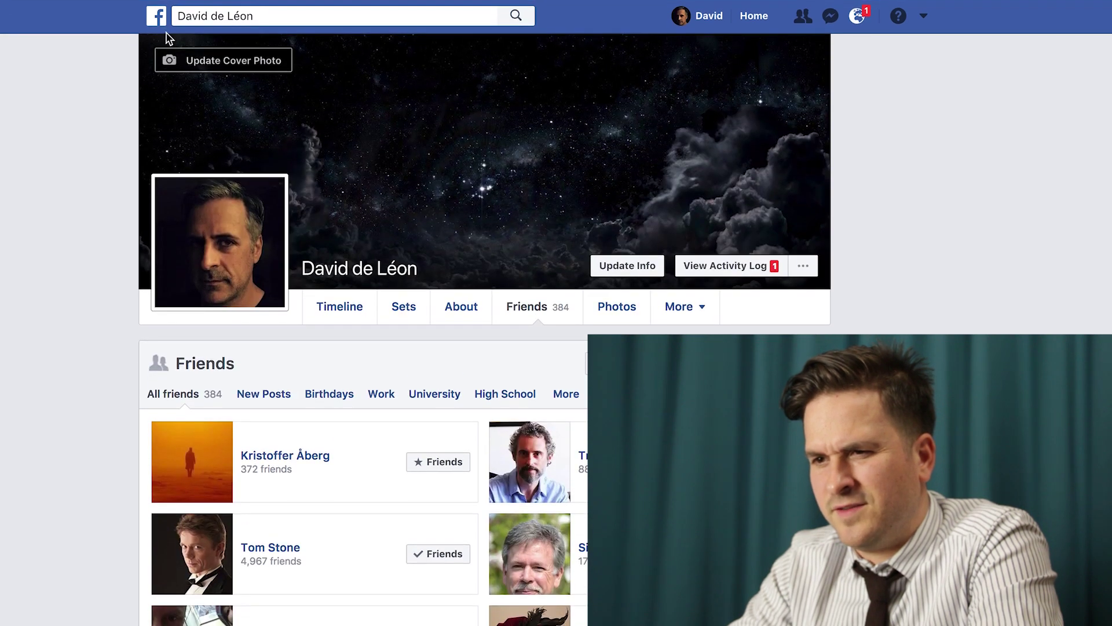
- From the News Feed, go to Friend lists and start a new list with + Create List
click(156, 16)
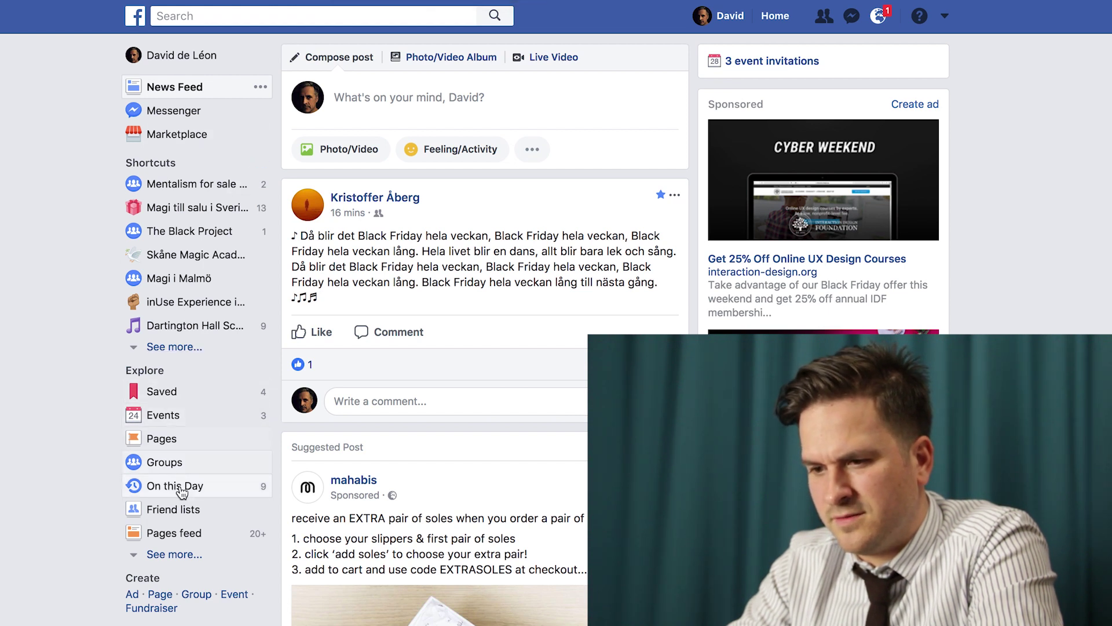
click(177, 515)
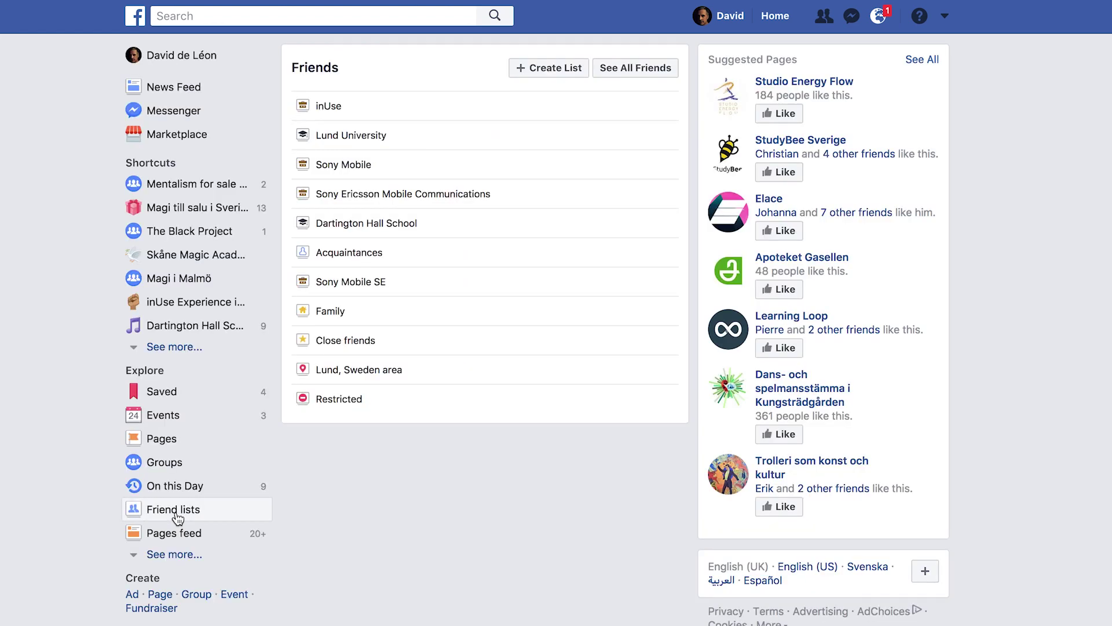
click(534, 72)
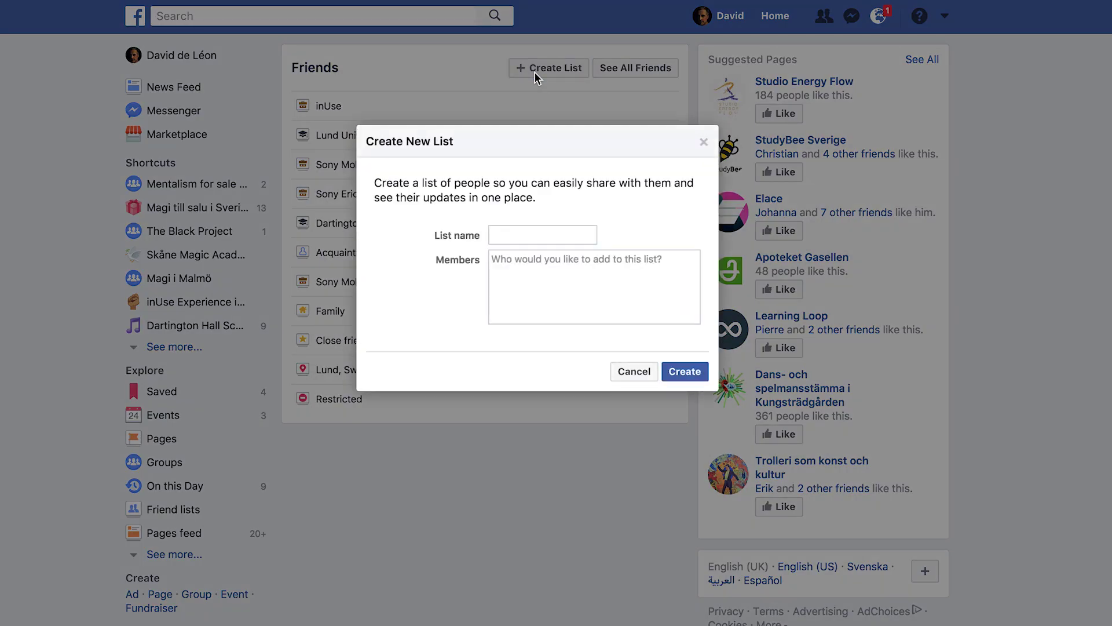
- Name the new list 'Subversive' and add its first member from the suggestions
click(544, 234)
text(<)
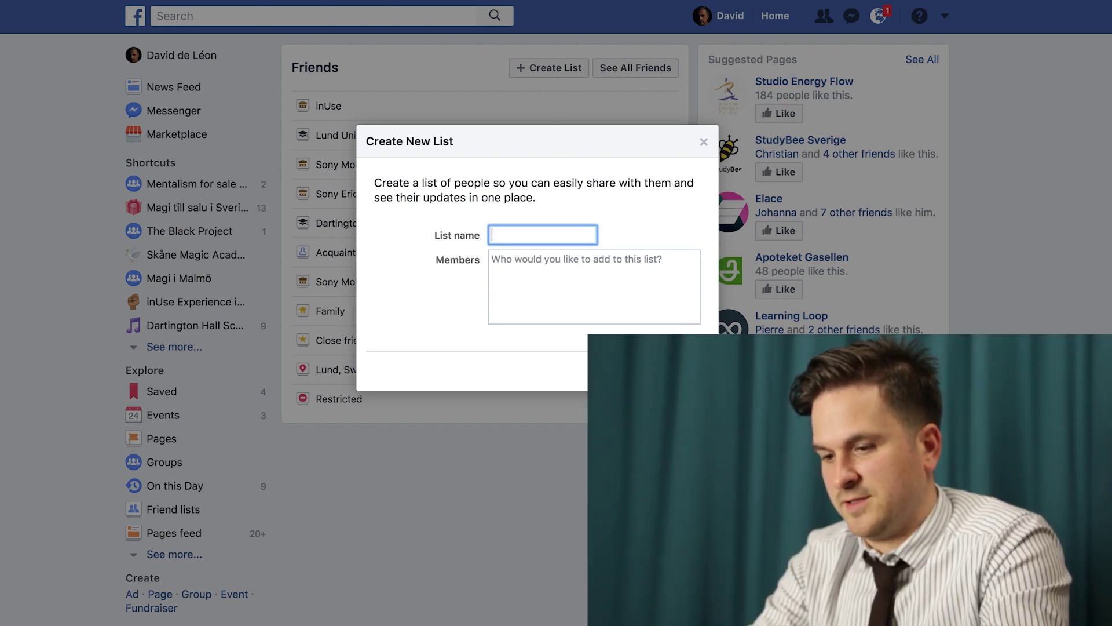
text(ubversi)
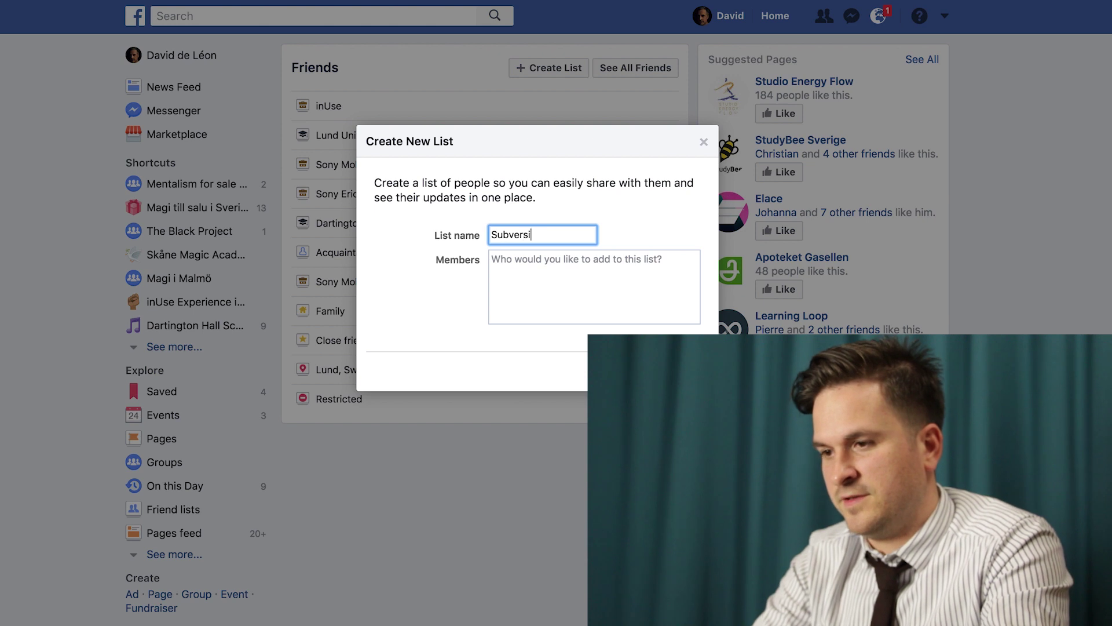
text(ve)
key(Tab)
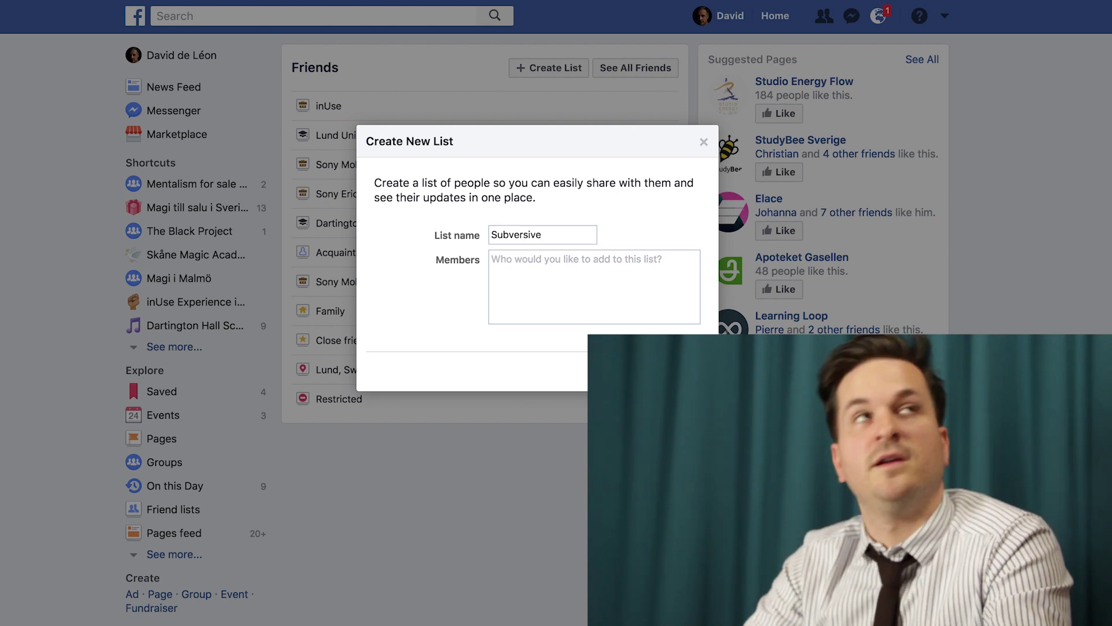
text(Ari)
key(BackSpace)
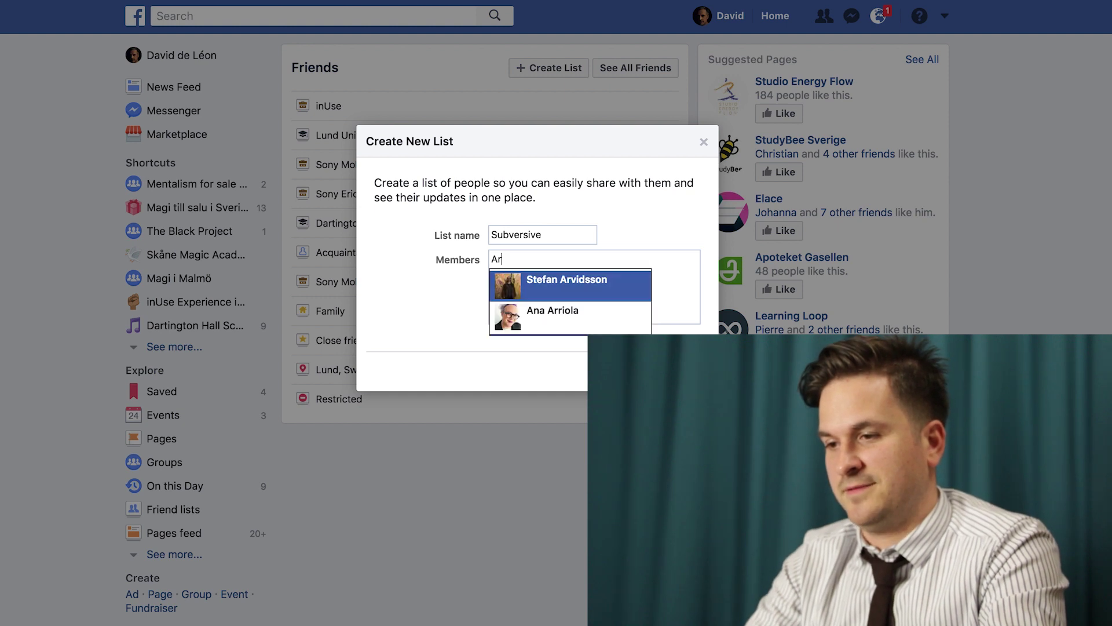
key(BackSpace)
key(BackSpace)
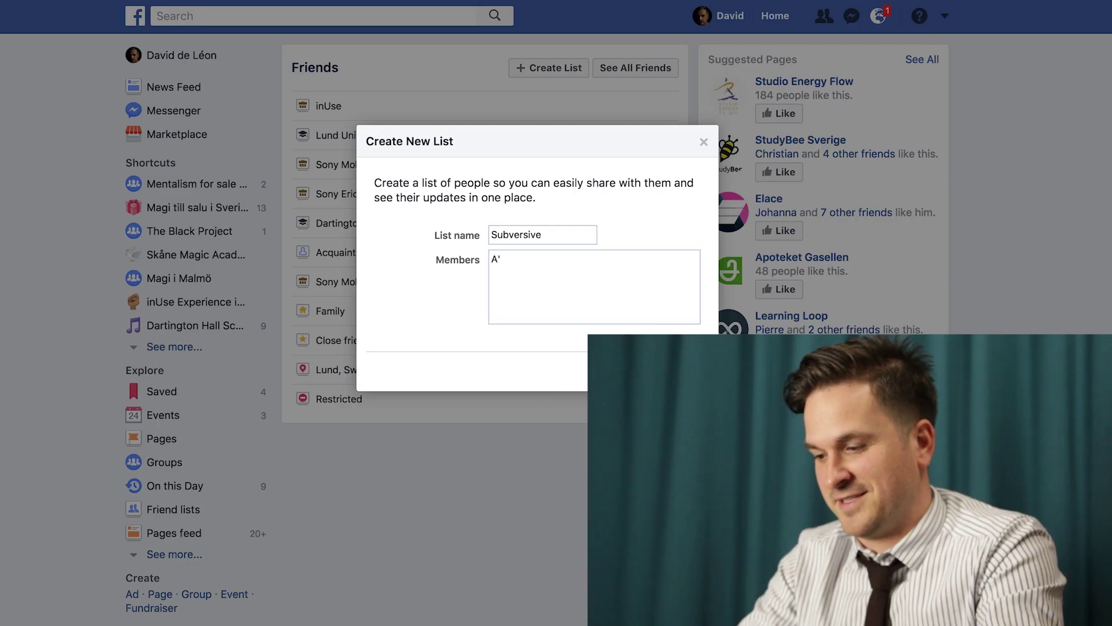
key(BackSpace)
key(Return)
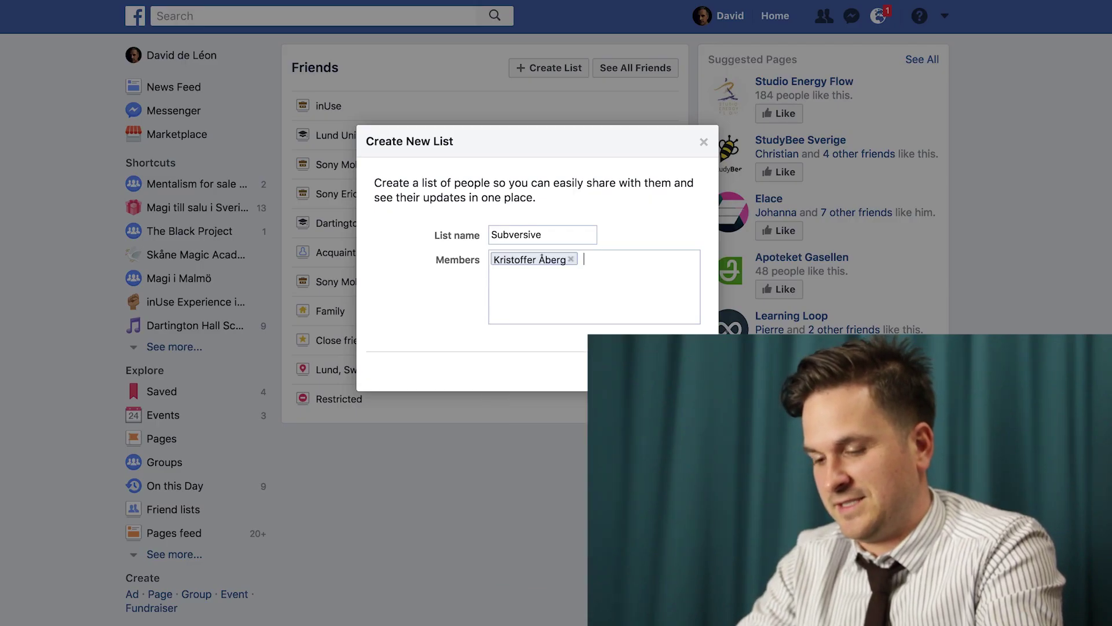
- Add two more members, removing a wrongly added friend, and create the list
text(em)
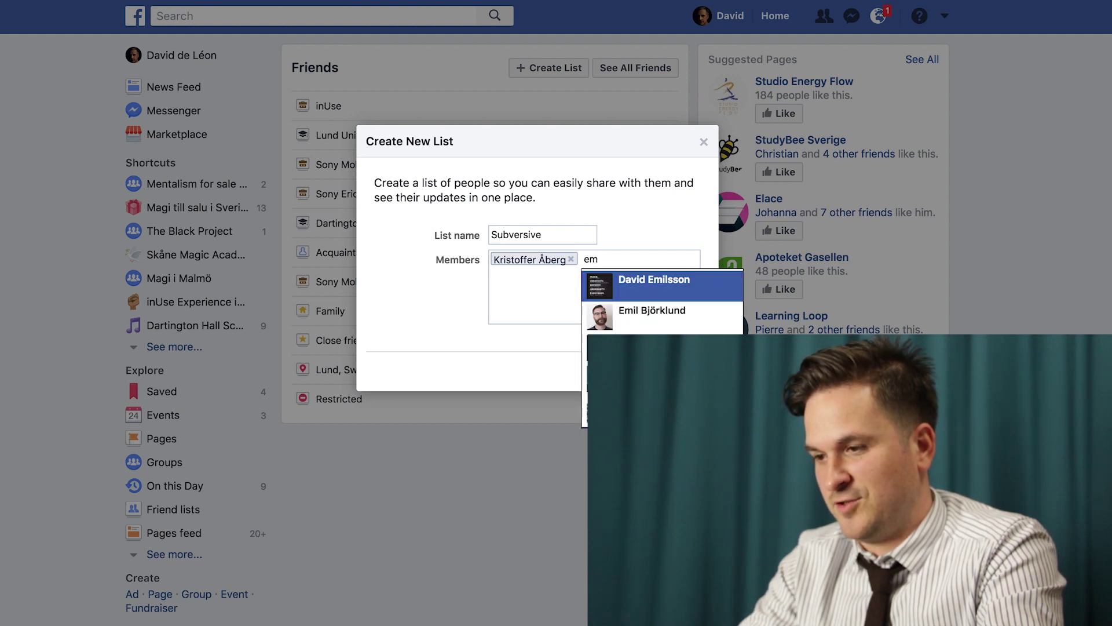
key(Return)
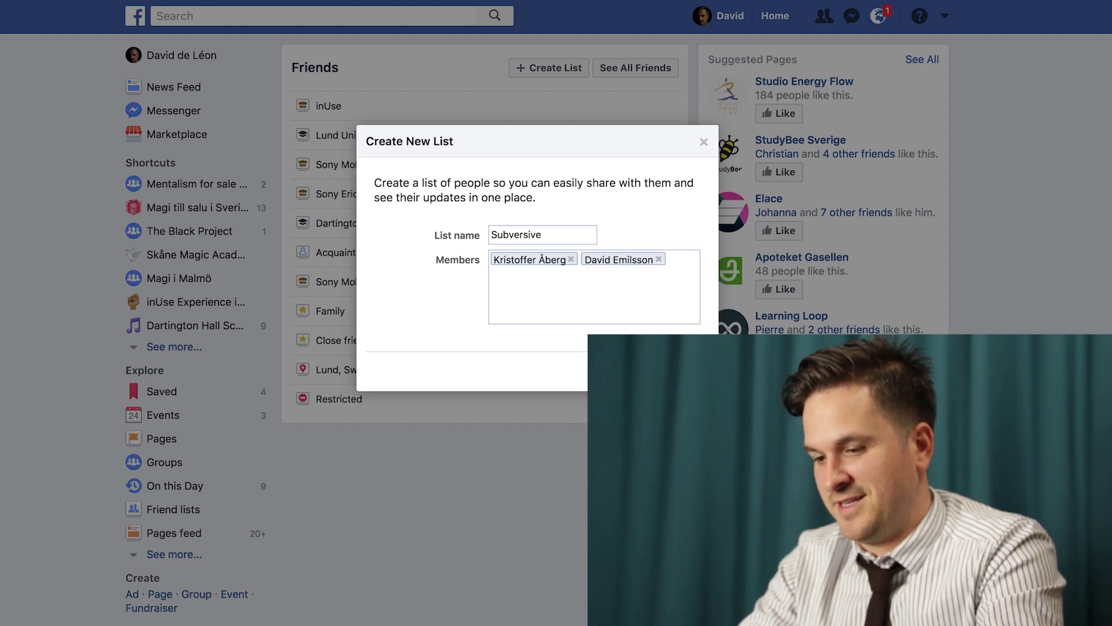
text(da)
key(BackSpace)
key(BackSpace)
key(BackSpace)
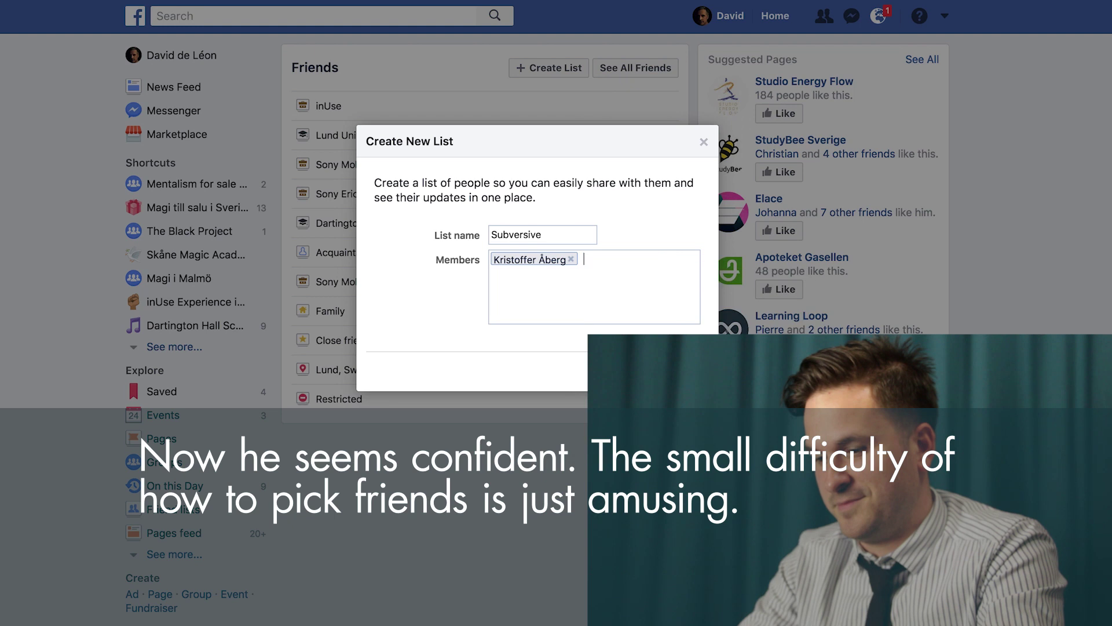
text(emm)
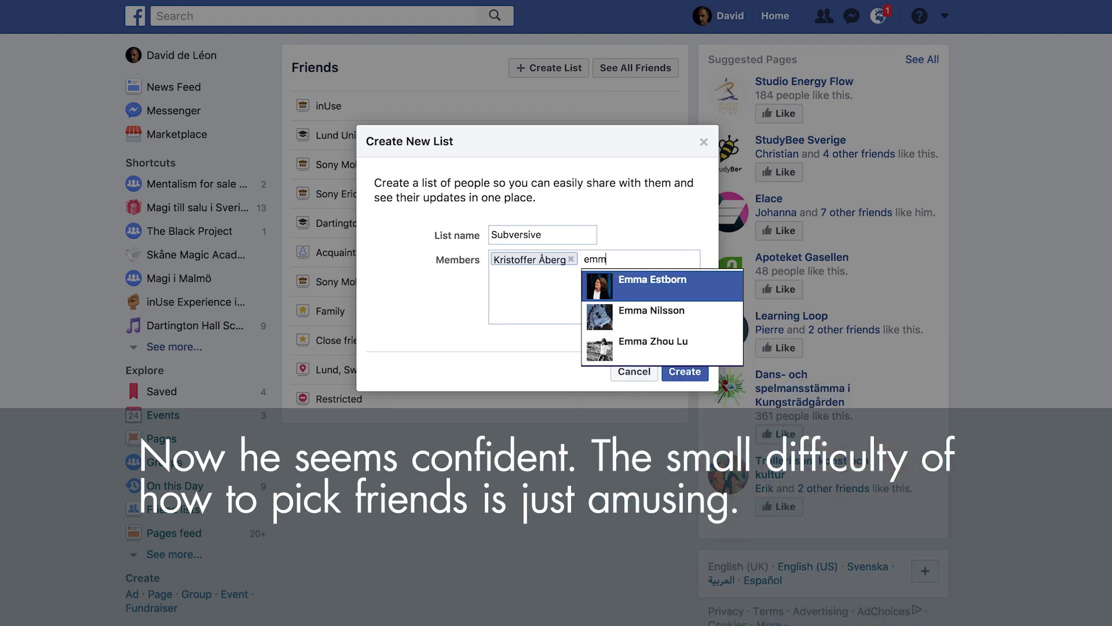
key(Return)
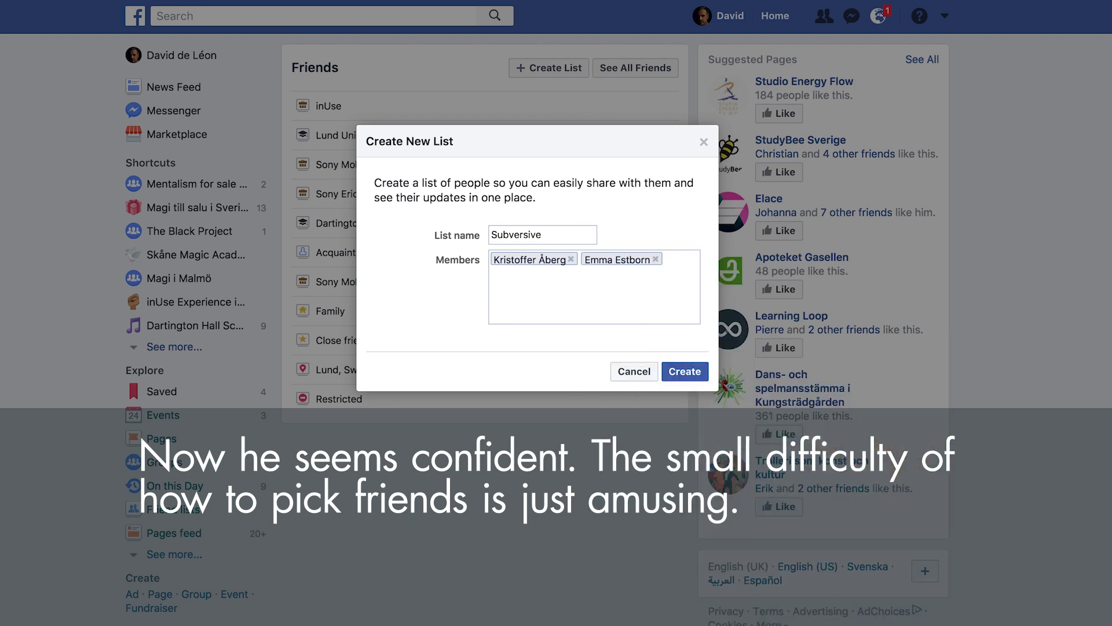
text(jes)
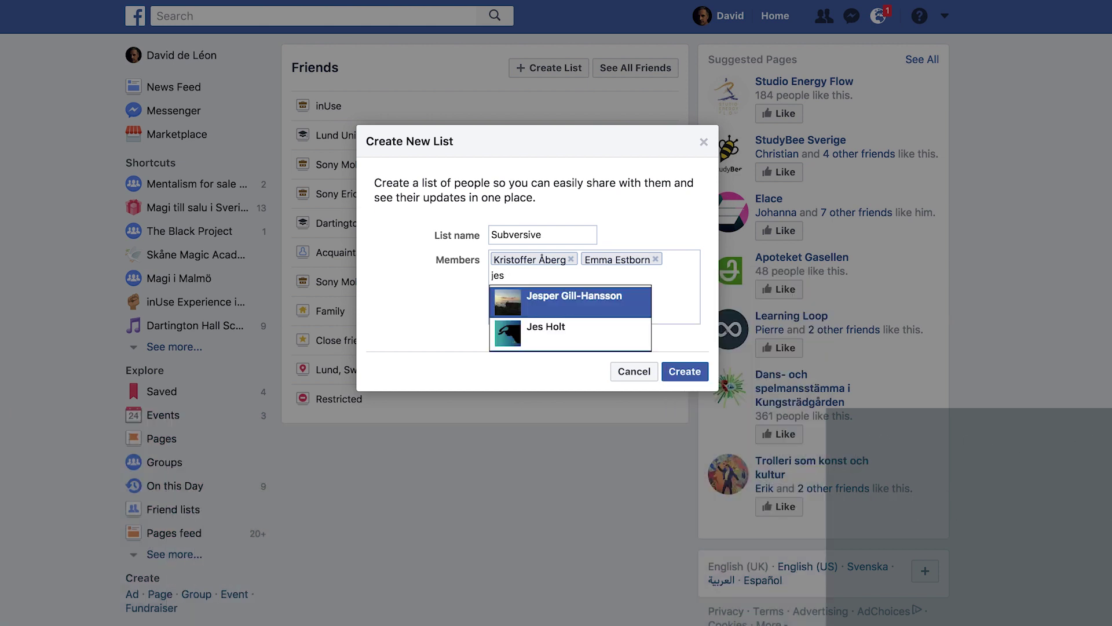
key(Return)
click(676, 374)
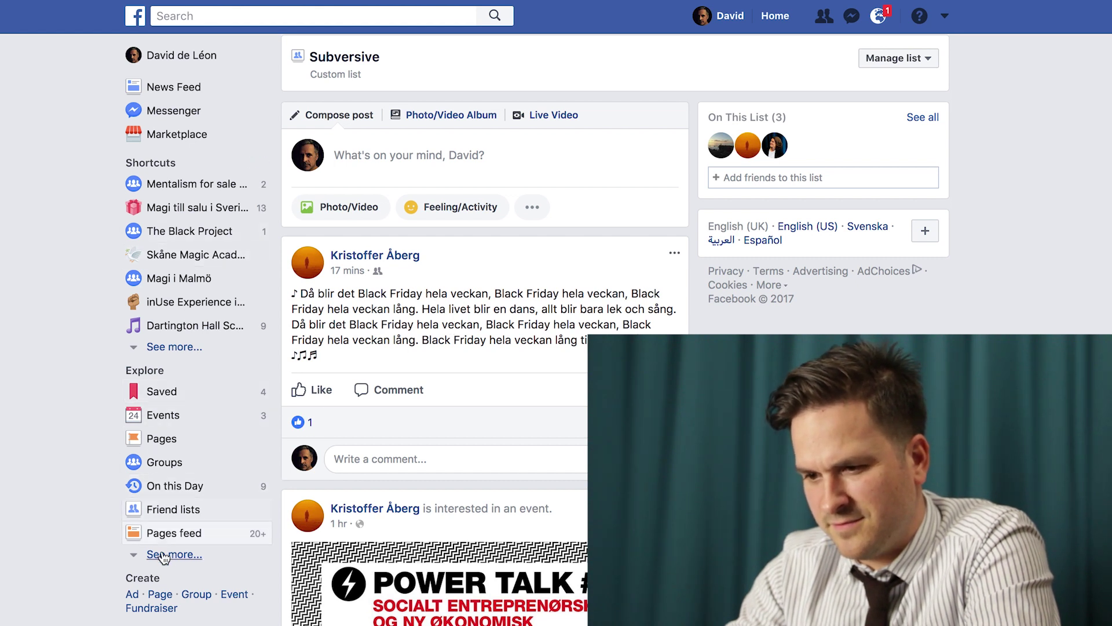
- Open the Subversive list from Friend lists and start a new post in its composer
click(187, 511)
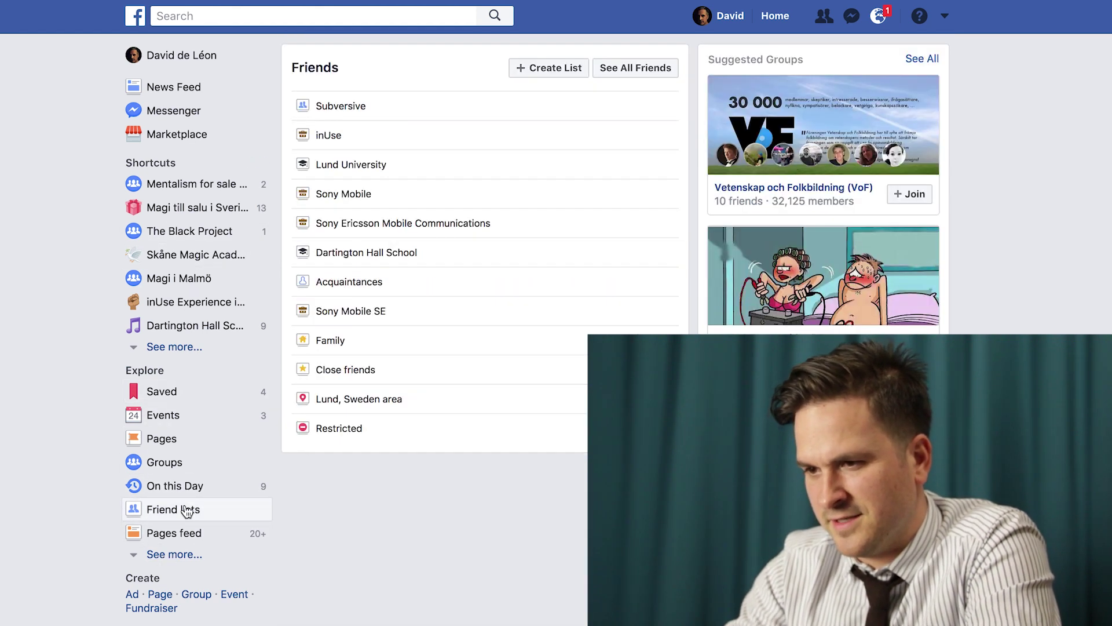
click(342, 108)
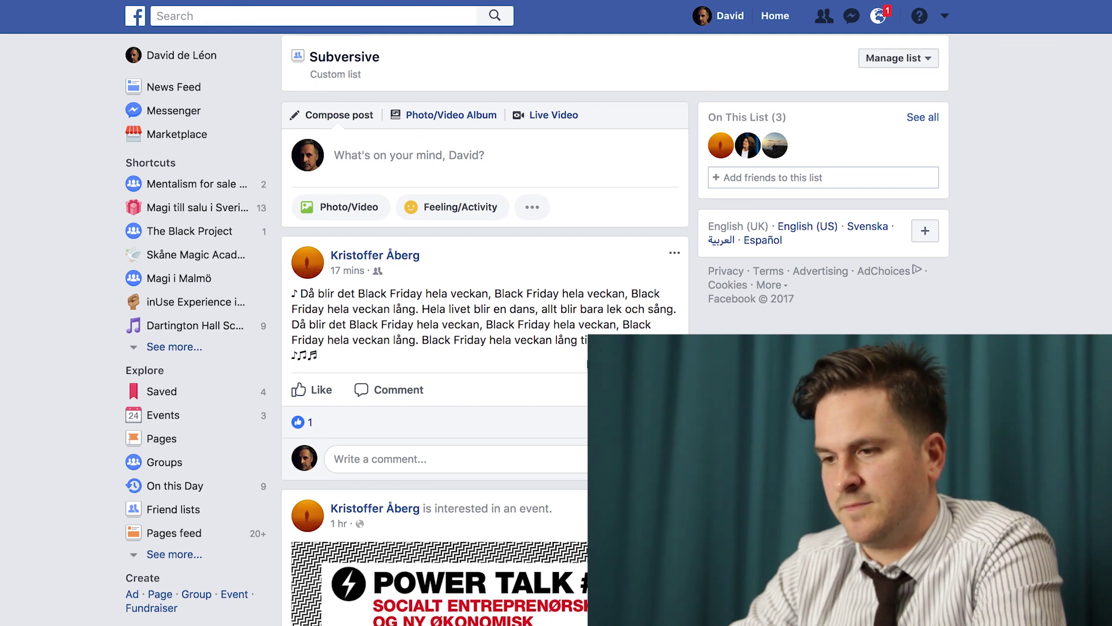
click(414, 148)
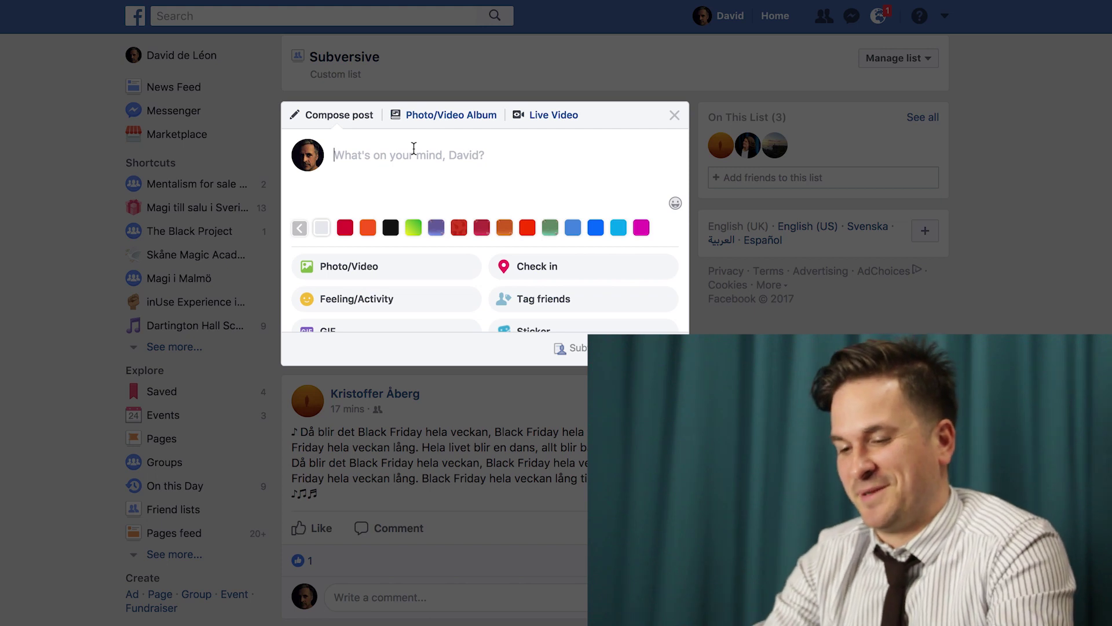
- Type 'Hey, this is a test, please ignore it.' into the Subversive-list post composer
text(Hey, this is a)
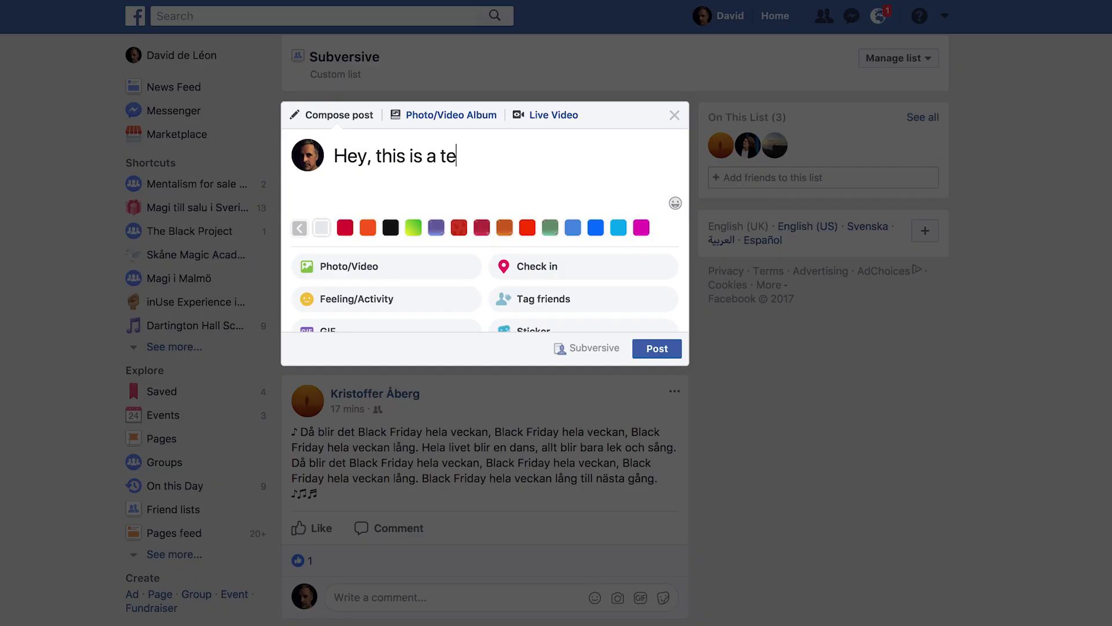
text(test, please)
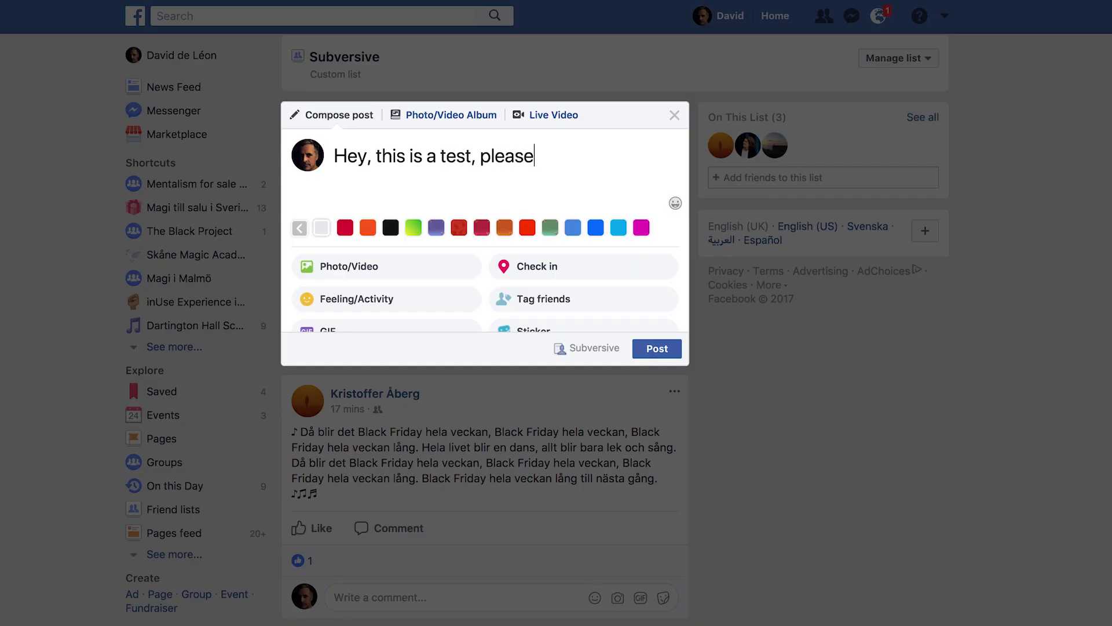
text( ignore it.)
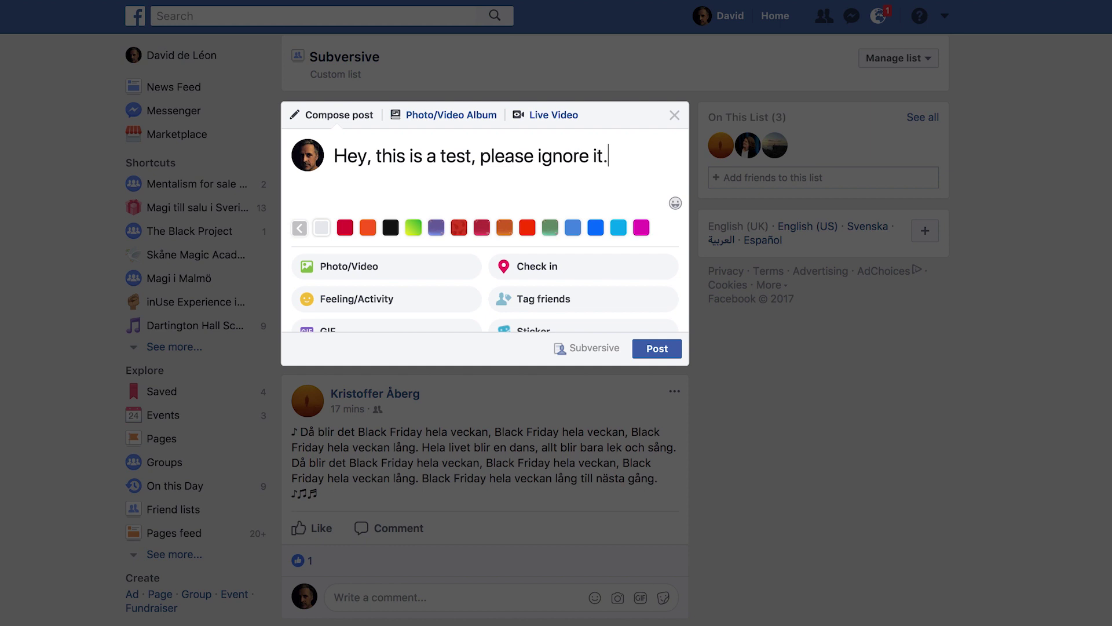
scroll(543, 251, down, 5)
scroll(542, 249, up, 5)
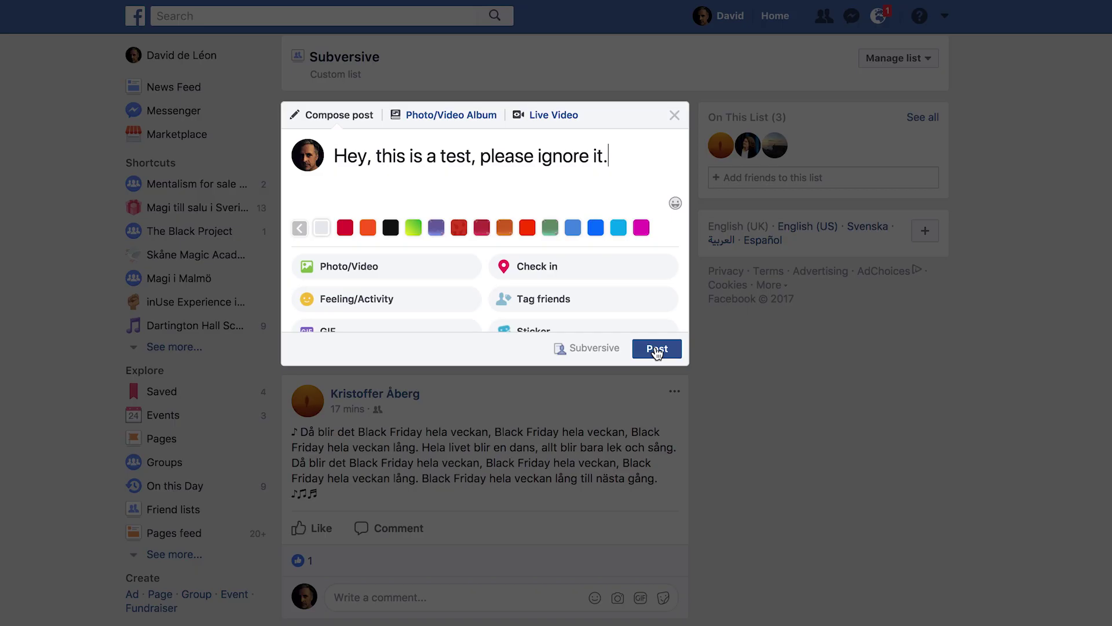
- Post the test message to Subversive, then confirm it on the News Feed and Subversive list page
click(656, 350)
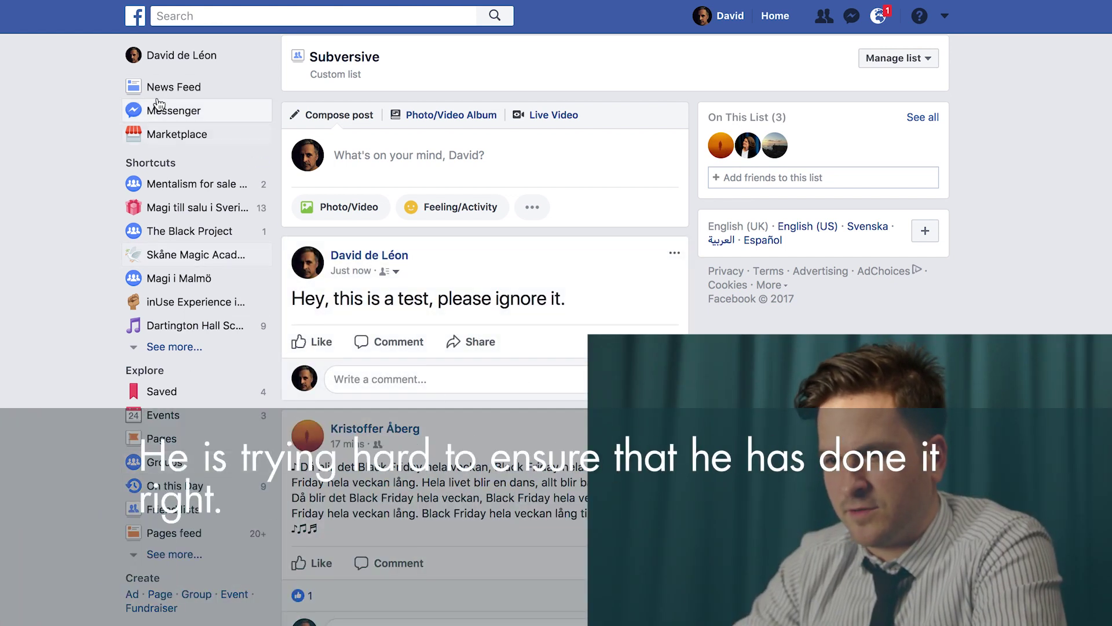
click(177, 93)
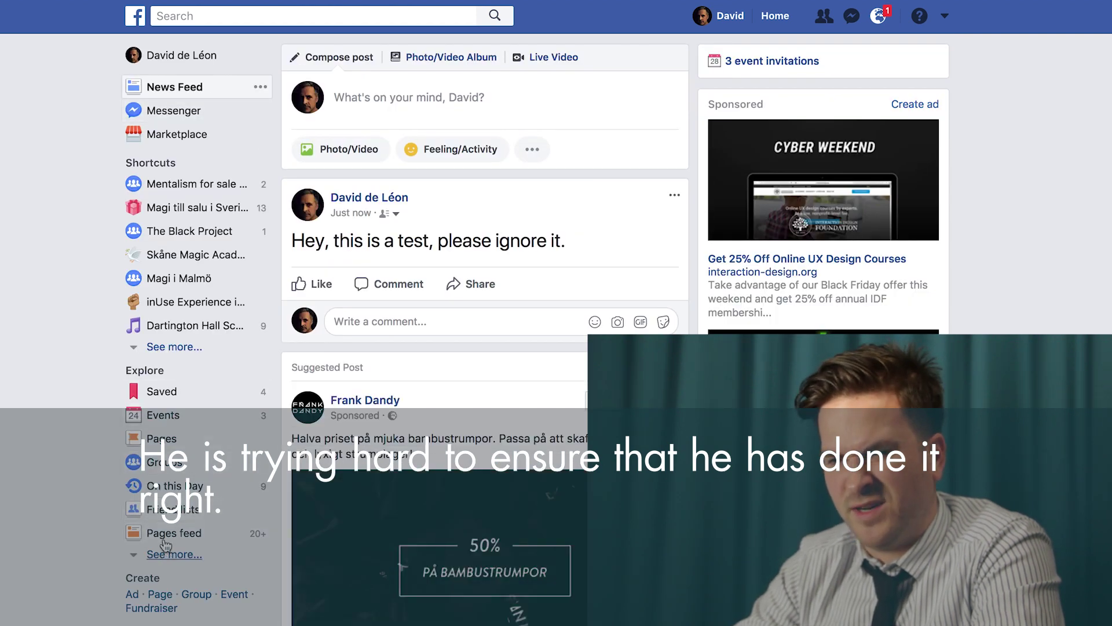
click(169, 510)
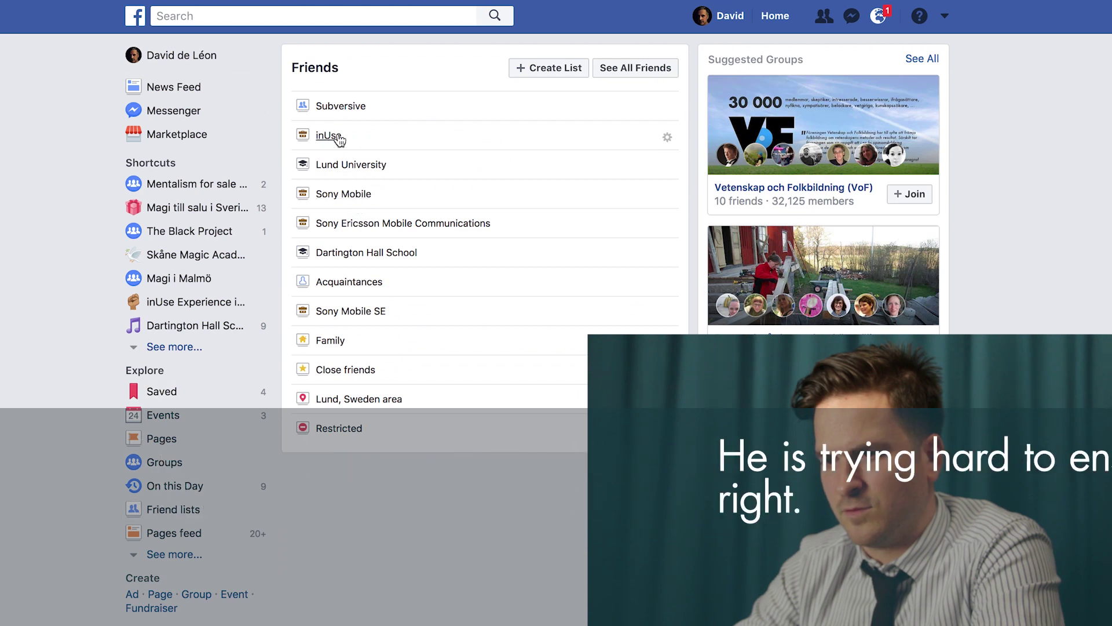
click(344, 109)
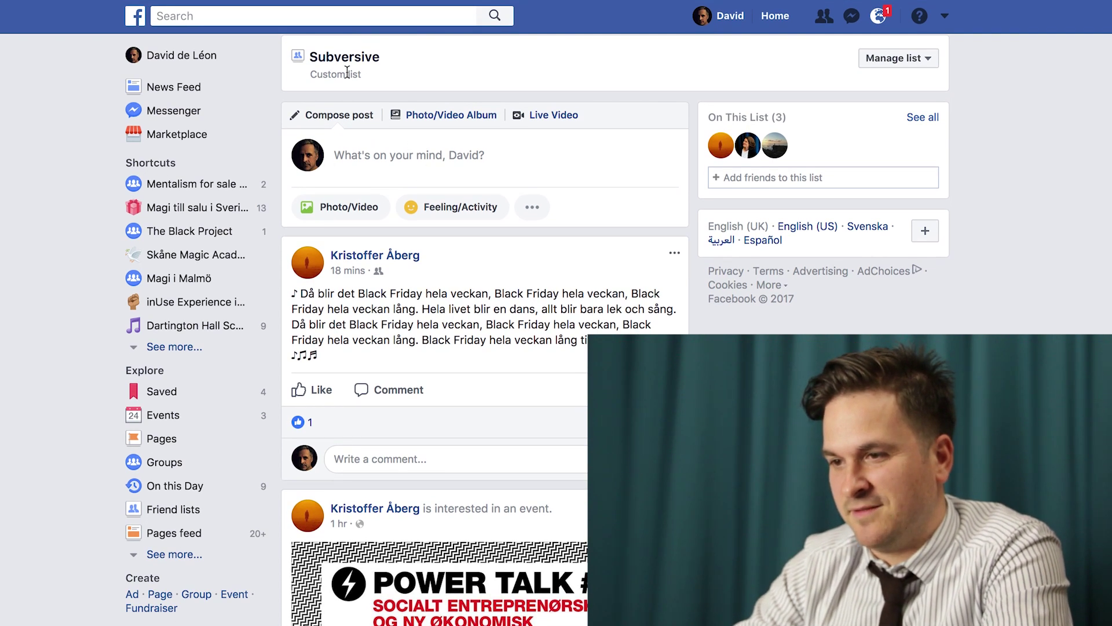
scroll(335, 68, down, 6)
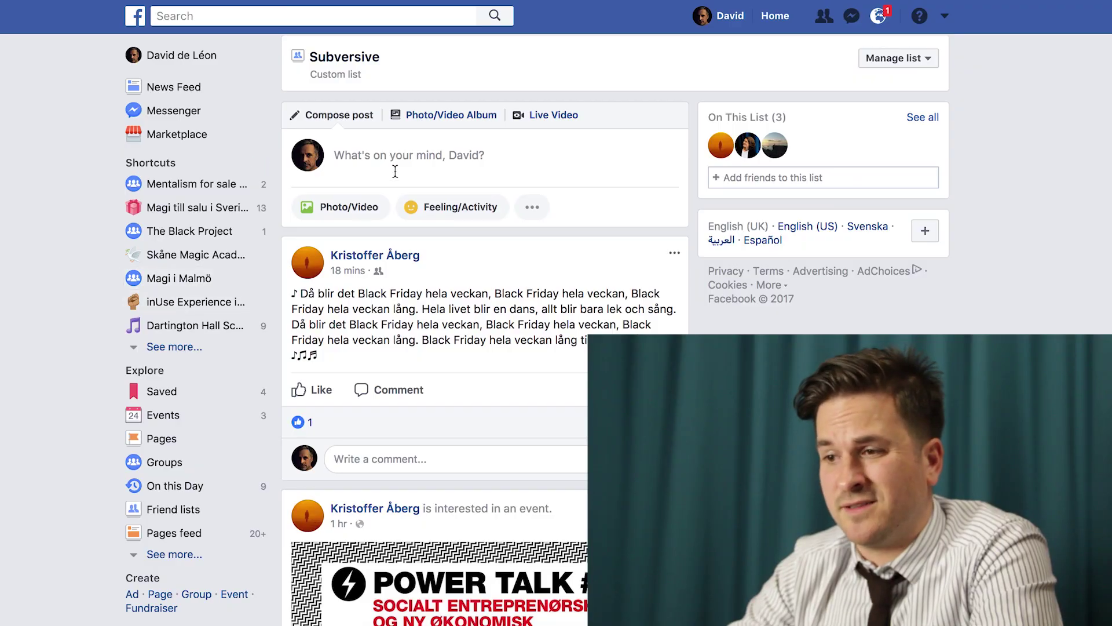
click(523, 209)
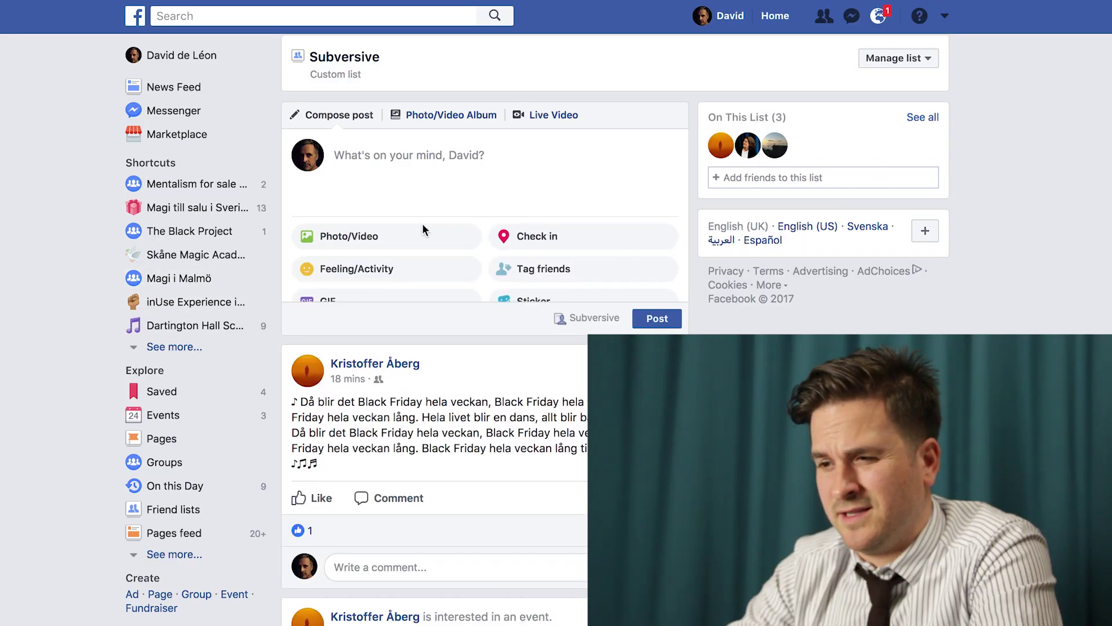
scroll(468, 255, down, 2)
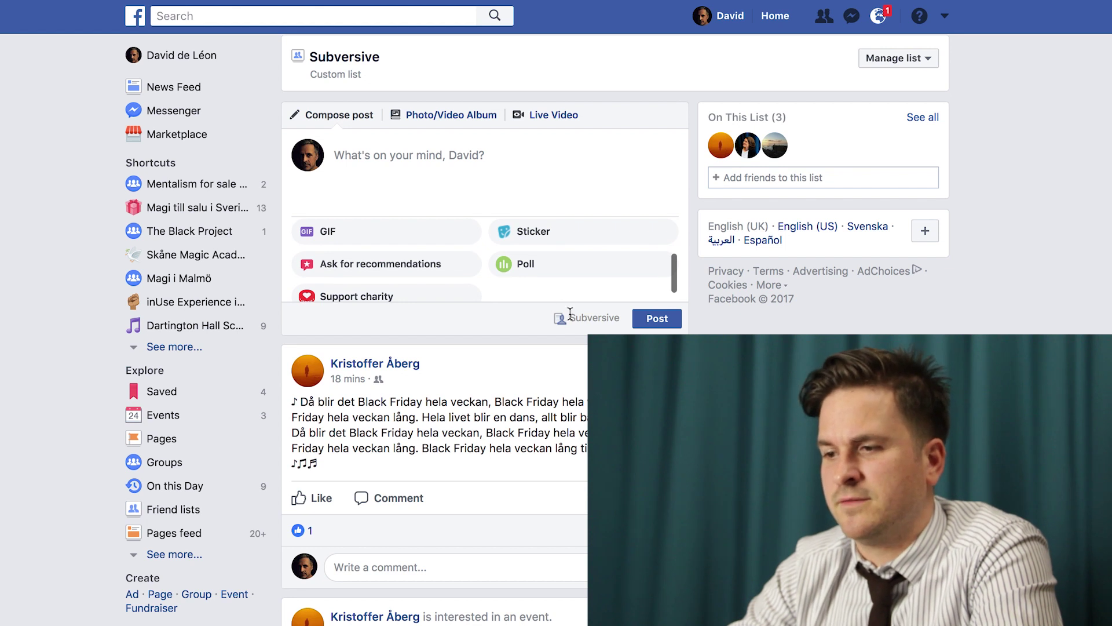